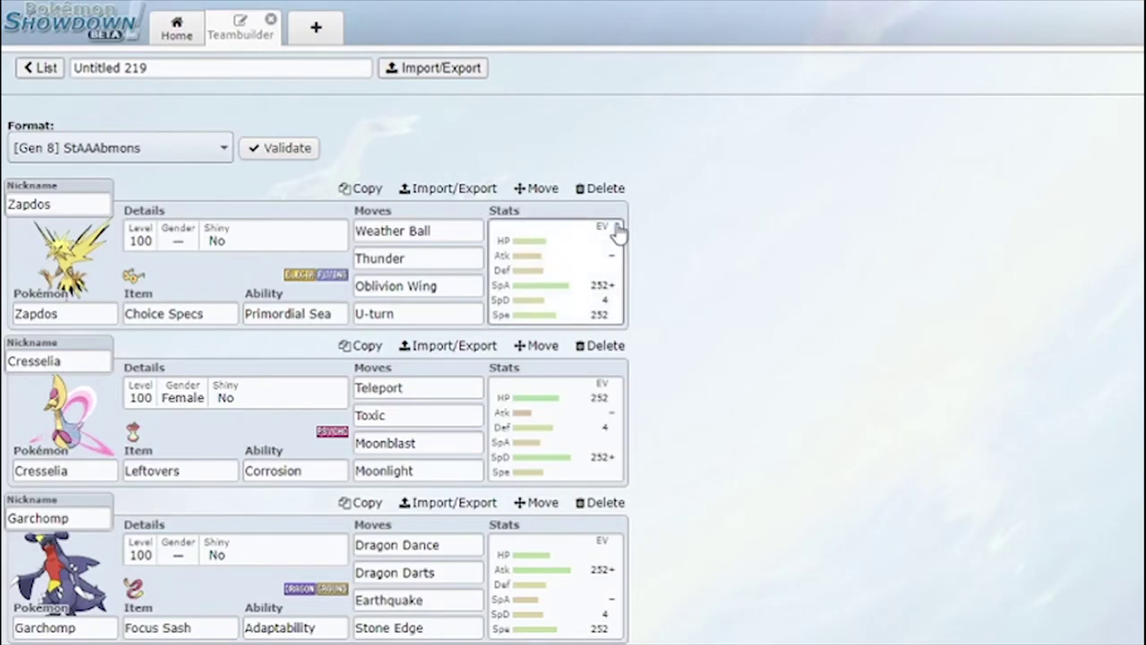
Look over the team overview, and examine Zapdos's Weather Ball, Thunder and Oblivion Wing moves.
{"action": "scroll", "coordinate": [722, 257], "scroll_direction": "down", "scroll_amount": 5}
{"action": "scroll", "coordinate": [717, 258], "scroll_direction": "up", "scroll_amount": 2}
{"action": "scroll", "coordinate": [714, 251], "scroll_direction": "up", "scroll_amount": 3}
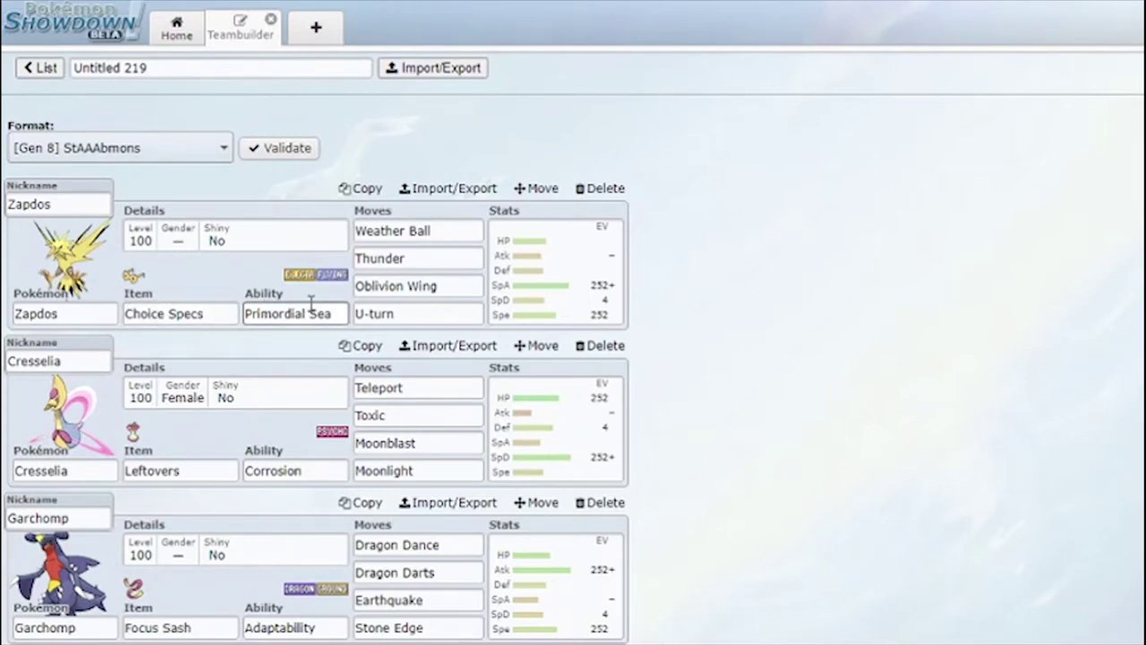
{"action": "left_click", "coordinate": [399, 234]}
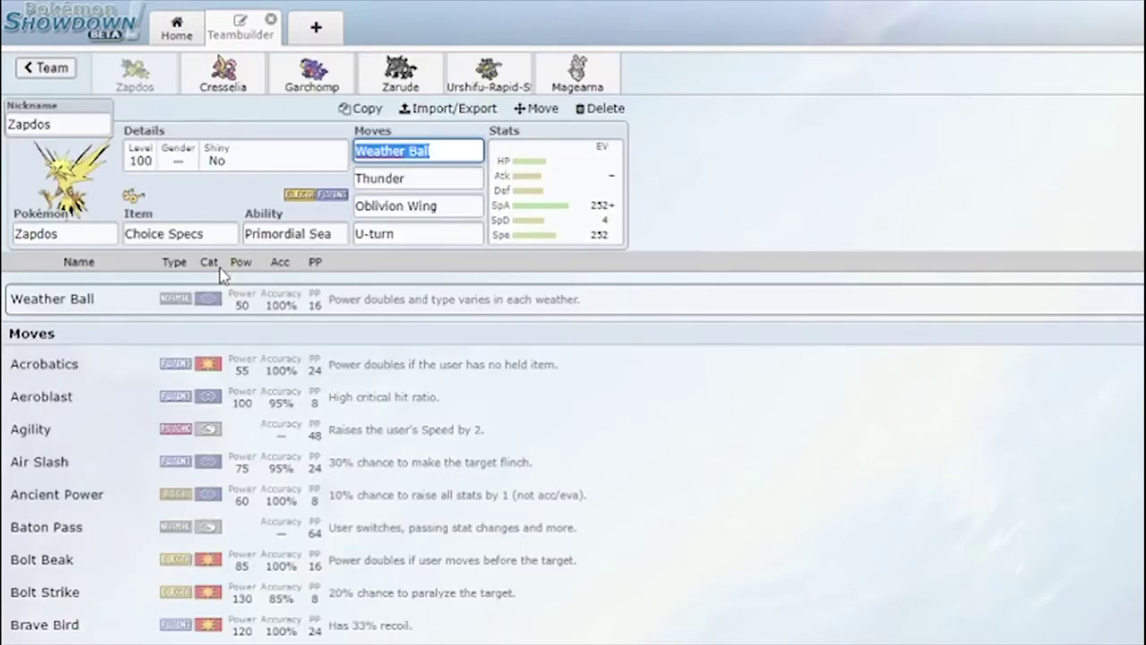
{"action": "left_click", "coordinate": [416, 173]}
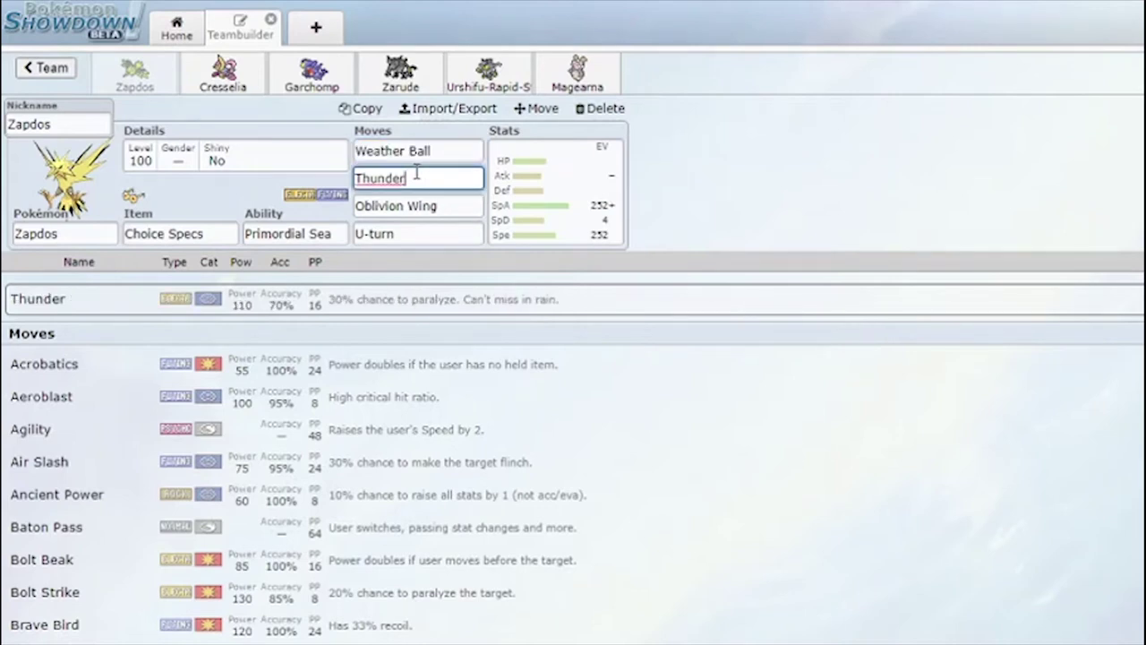
{"action": "left_click", "coordinate": [457, 200]}
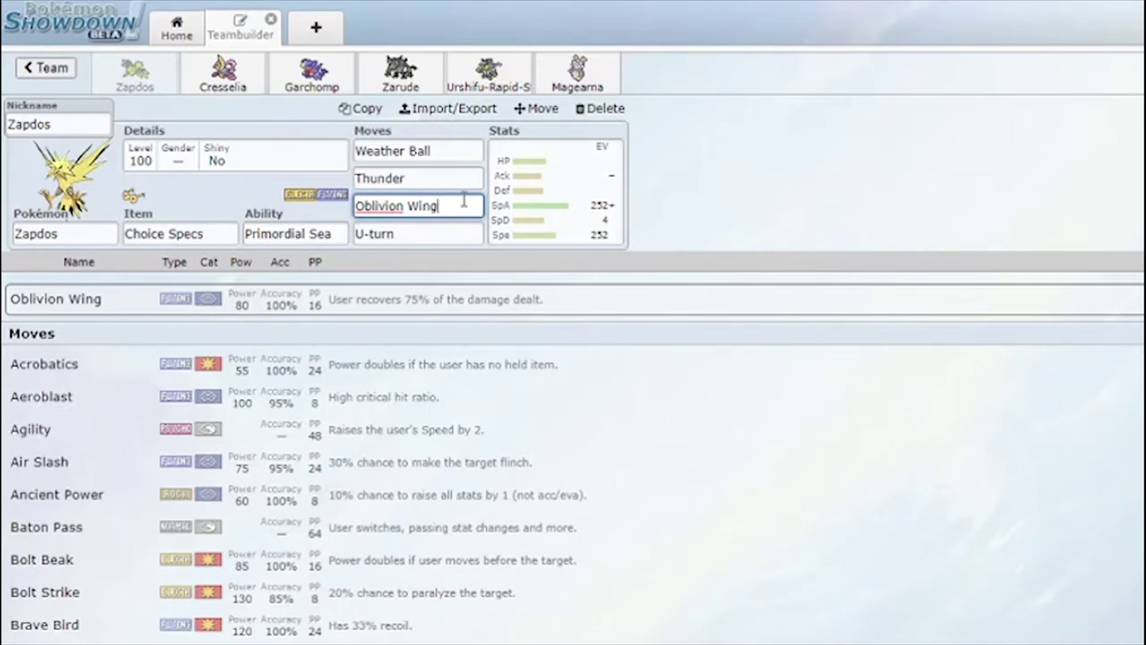
Examine Cresselia's EV spread, its Teleport and Toxic moves, and its Corrosion ability.
{"action": "left_click", "coordinate": [235, 74]}
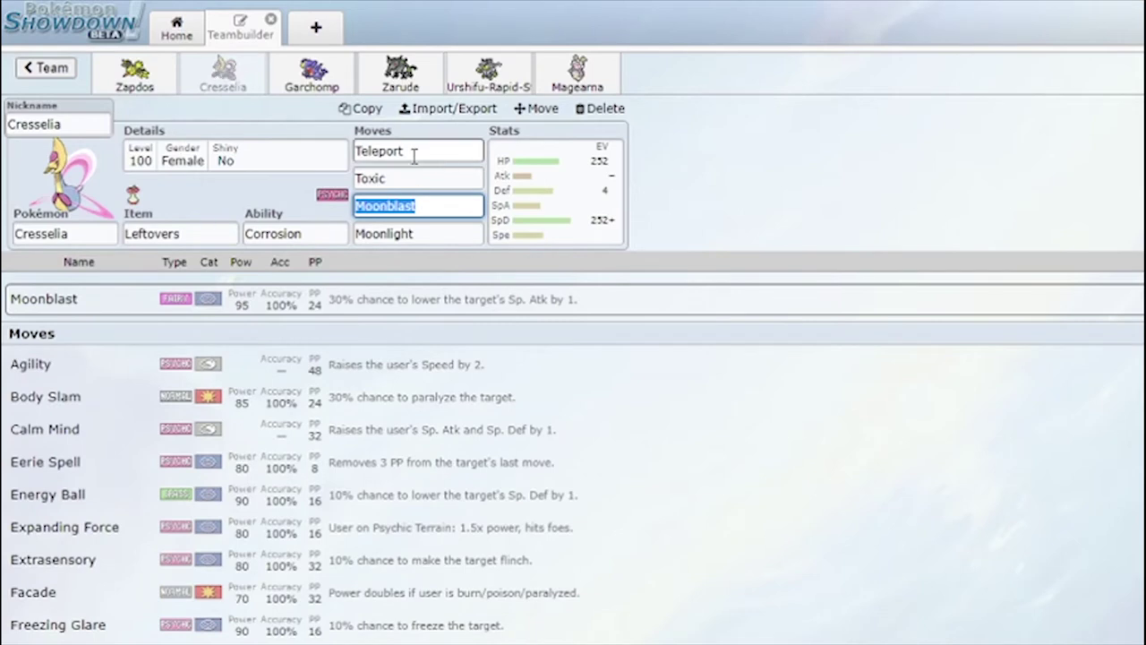
{"action": "left_click", "coordinate": [591, 191]}
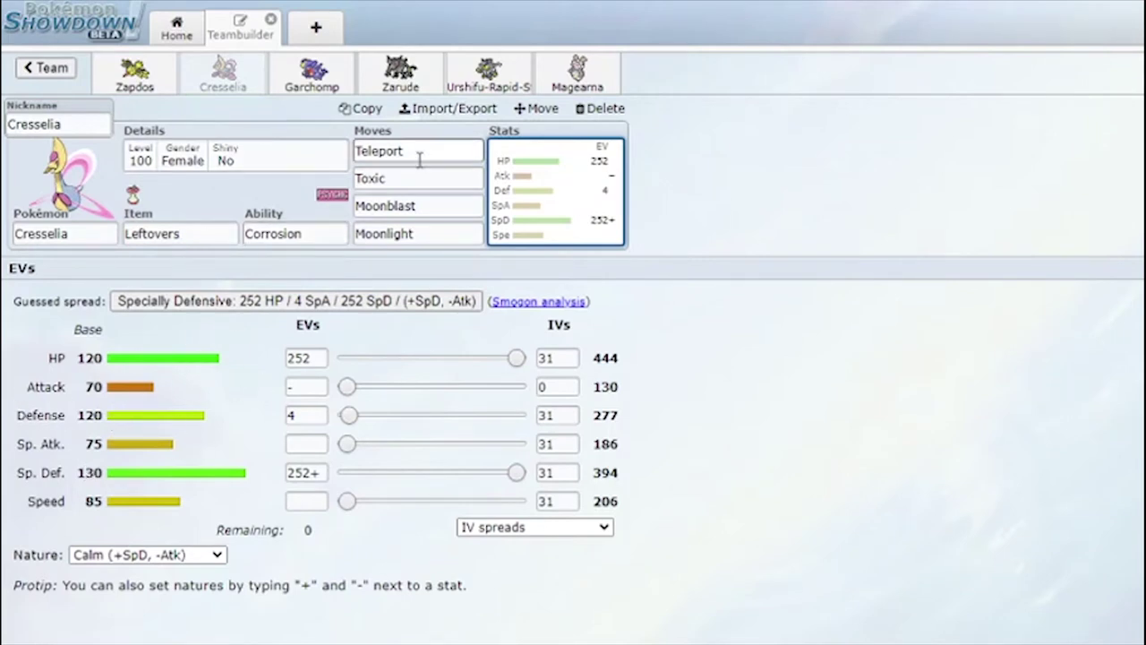
{"action": "left_click", "coordinate": [430, 153]}
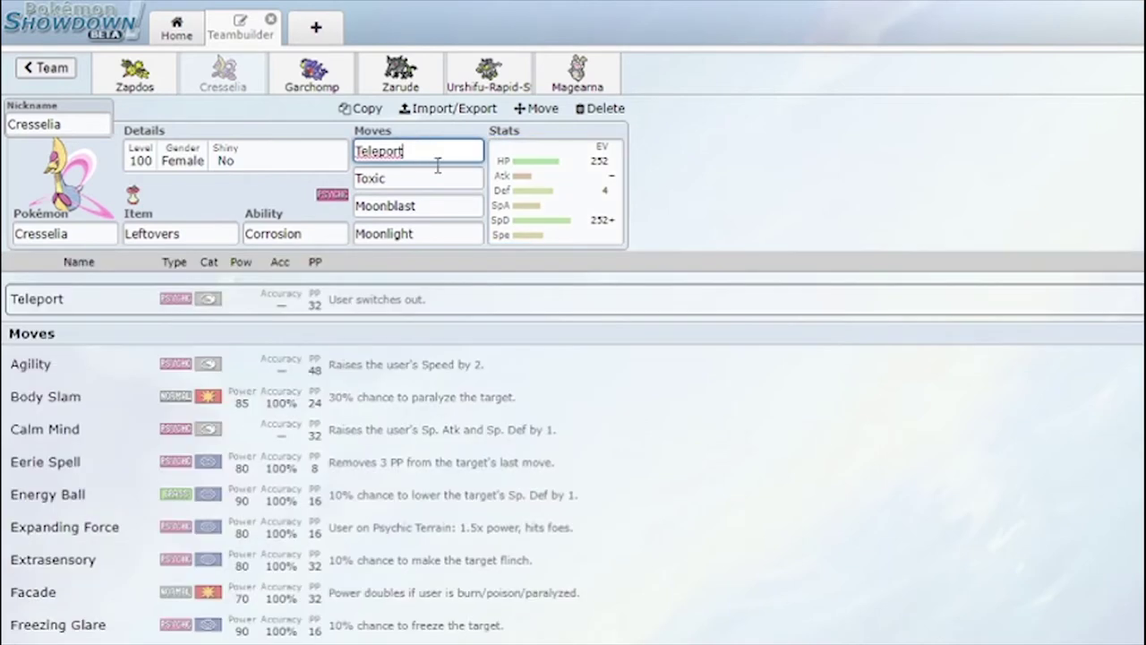
{"action": "left_click", "coordinate": [394, 178]}
{"action": "left_click", "coordinate": [324, 233]}
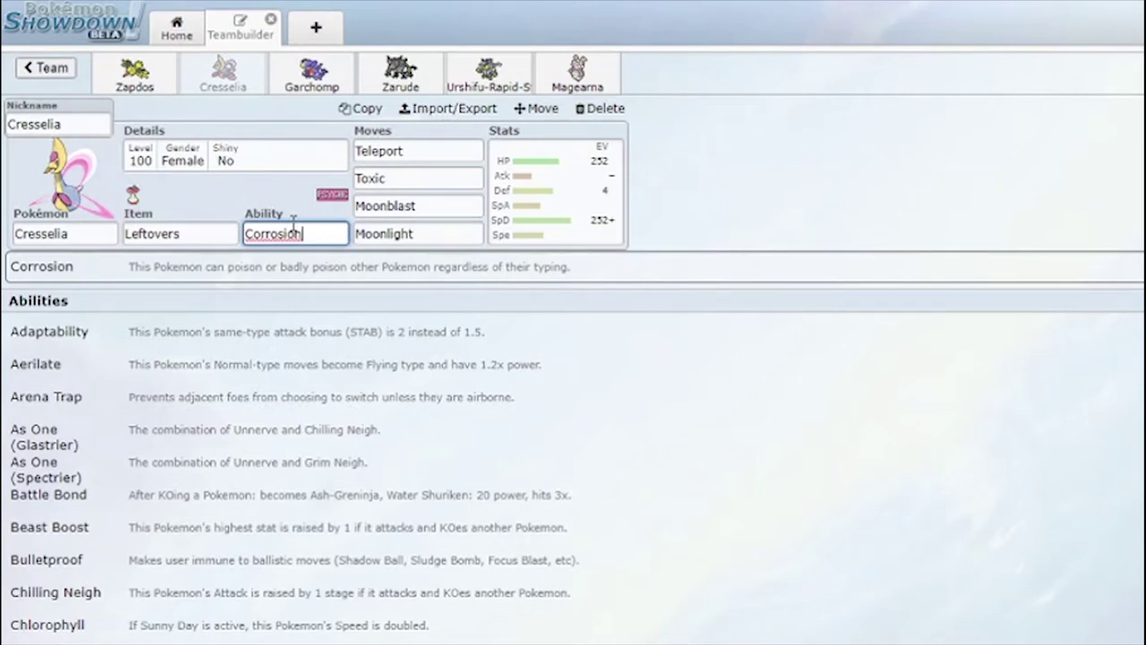
Examine Garchomp's set and its Adaptability ability within the list of available abilities.
{"action": "left_click", "coordinate": [338, 64]}
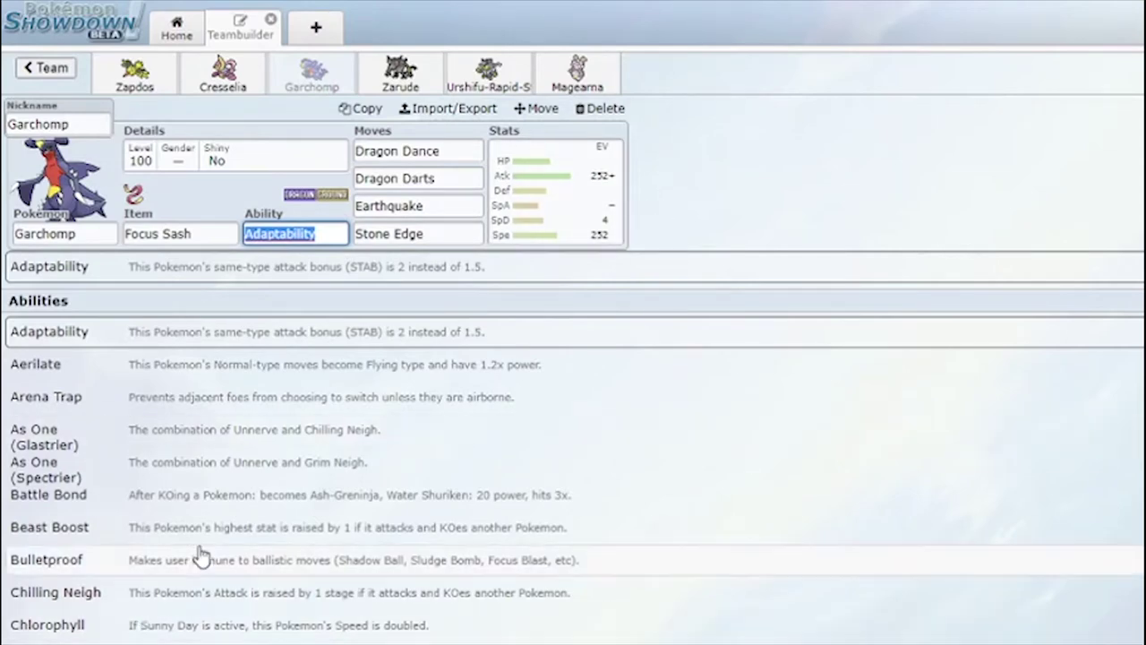
{"action": "scroll", "coordinate": [142, 471], "scroll_direction": "down", "scroll_amount": 1}
{"action": "scroll", "coordinate": [139, 473], "scroll_direction": "down", "scroll_amount": 1}
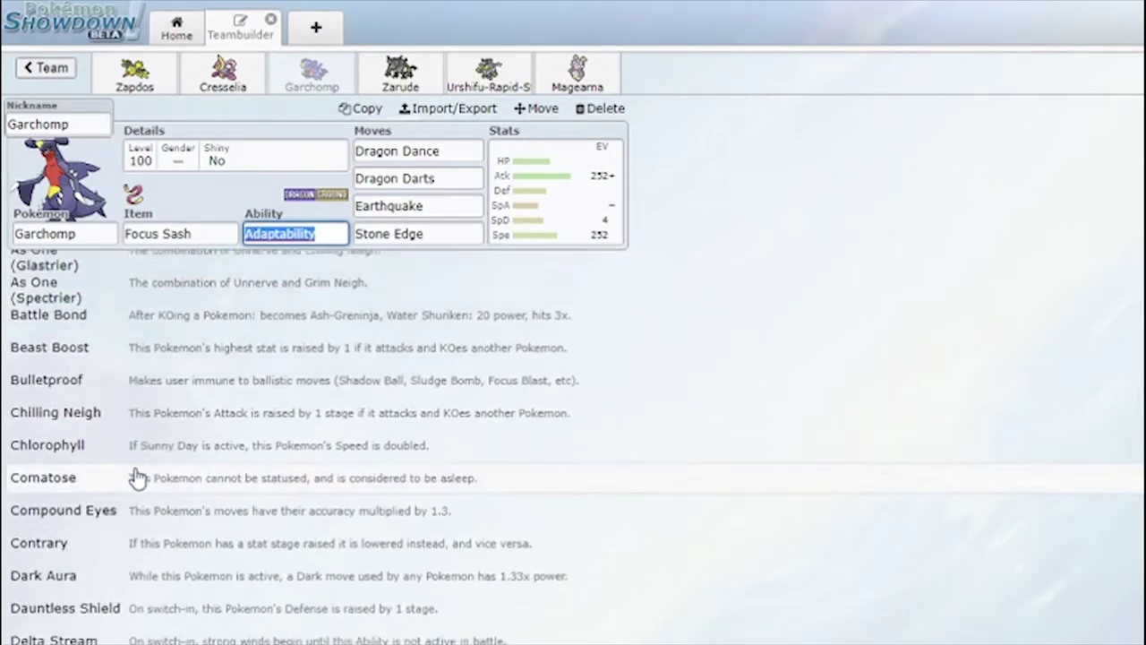
{"action": "scroll", "coordinate": [166, 384], "scroll_direction": "up", "scroll_amount": 2}
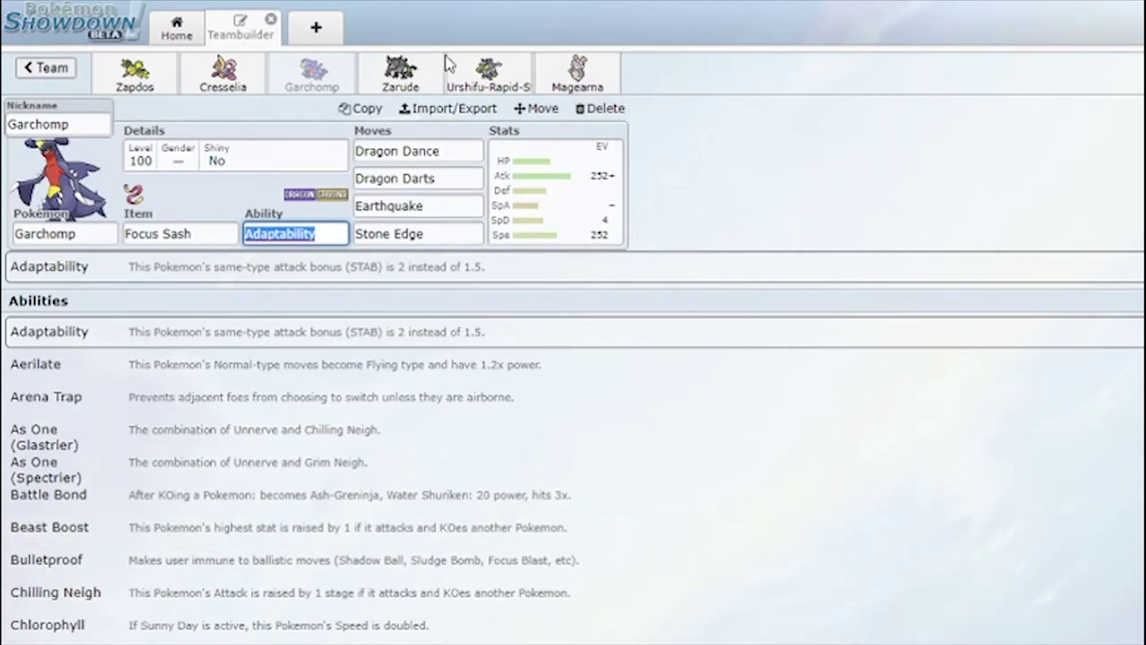
Examine all four of Zarude's moves, its Triage ability, and its EV spread and nature.
{"action": "left_click", "coordinate": [403, 71]}
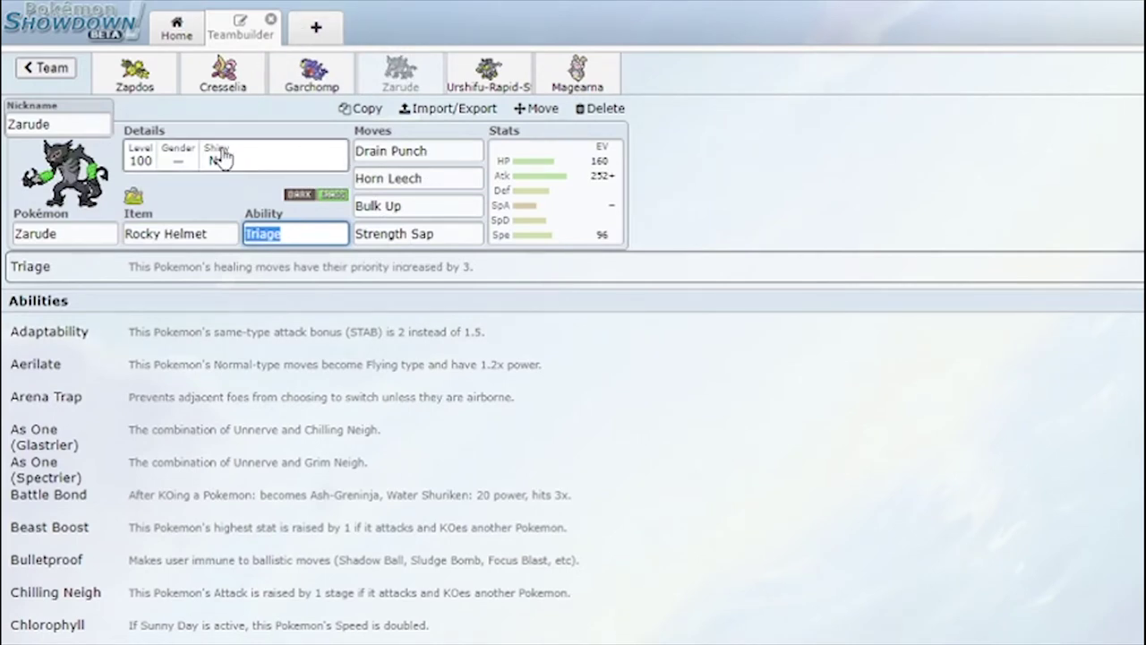
{"action": "left_click", "coordinate": [477, 154]}
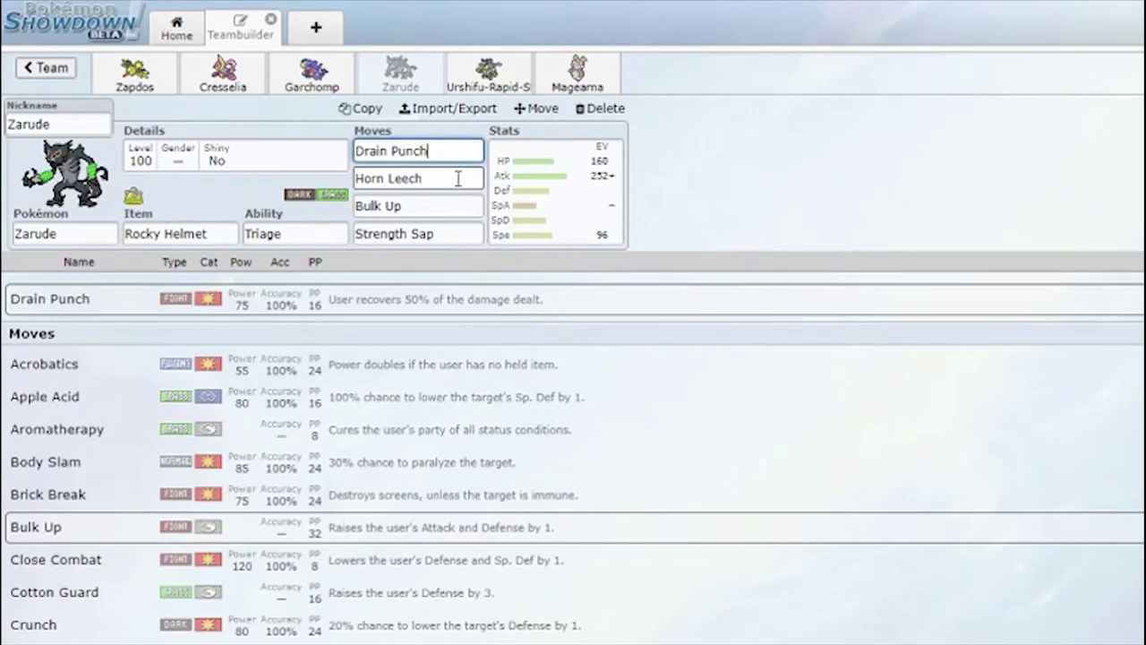
{"action": "left_click", "coordinate": [458, 179]}
{"action": "left_click", "coordinate": [440, 206]}
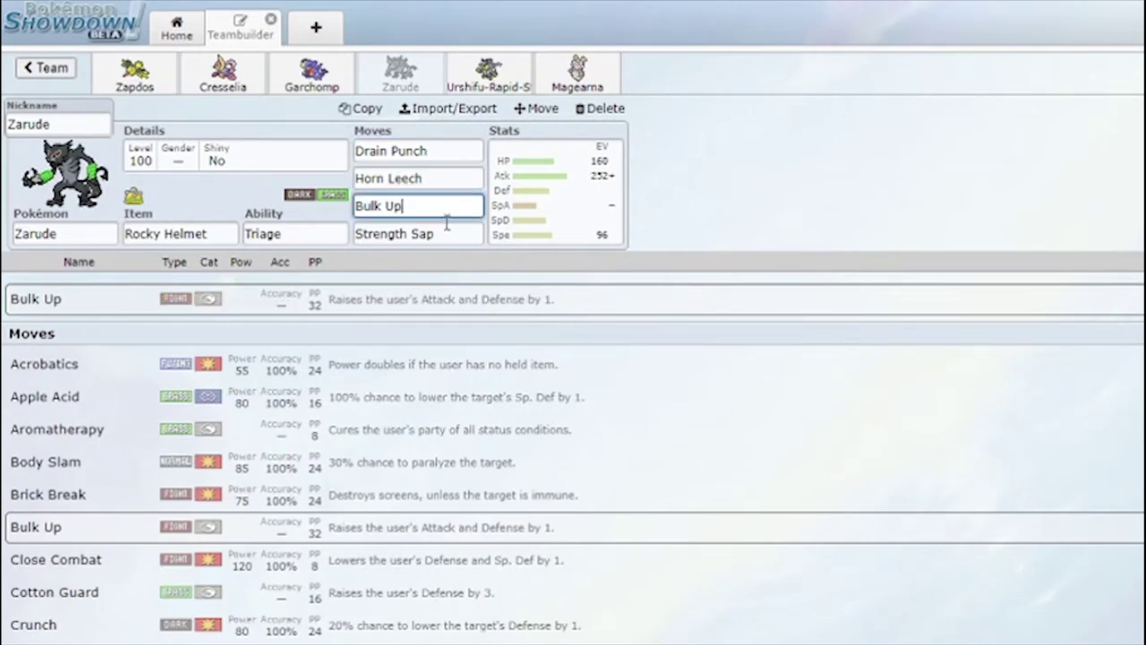
{"action": "left_click", "coordinate": [443, 233]}
{"action": "left_click", "coordinate": [304, 231]}
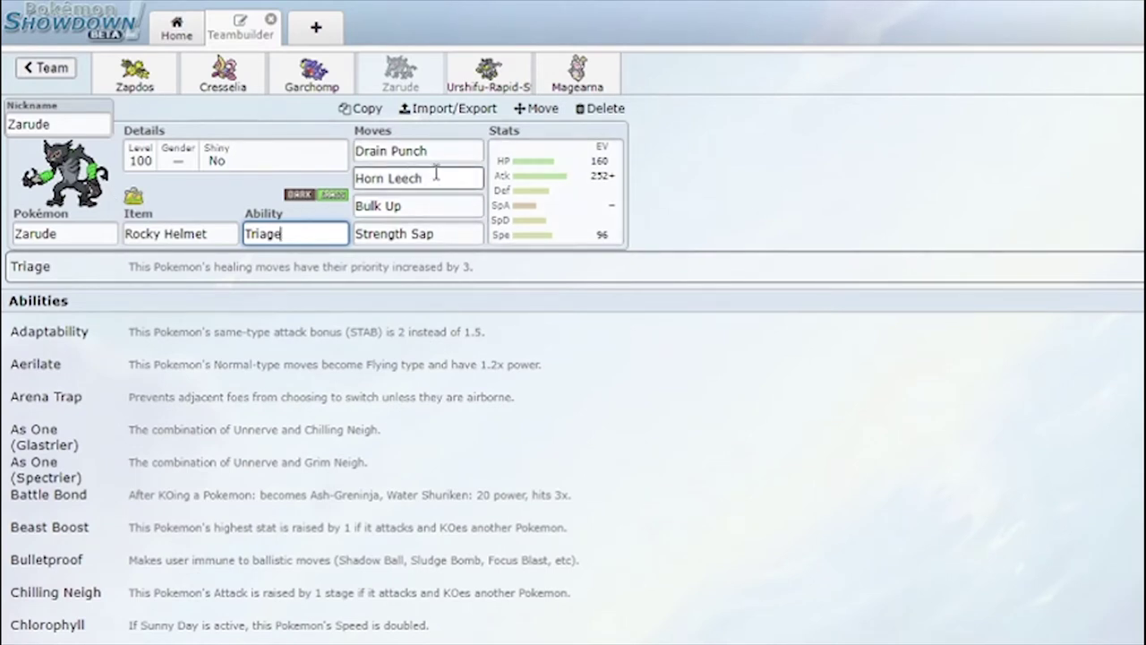
{"action": "left_click", "coordinate": [573, 199]}
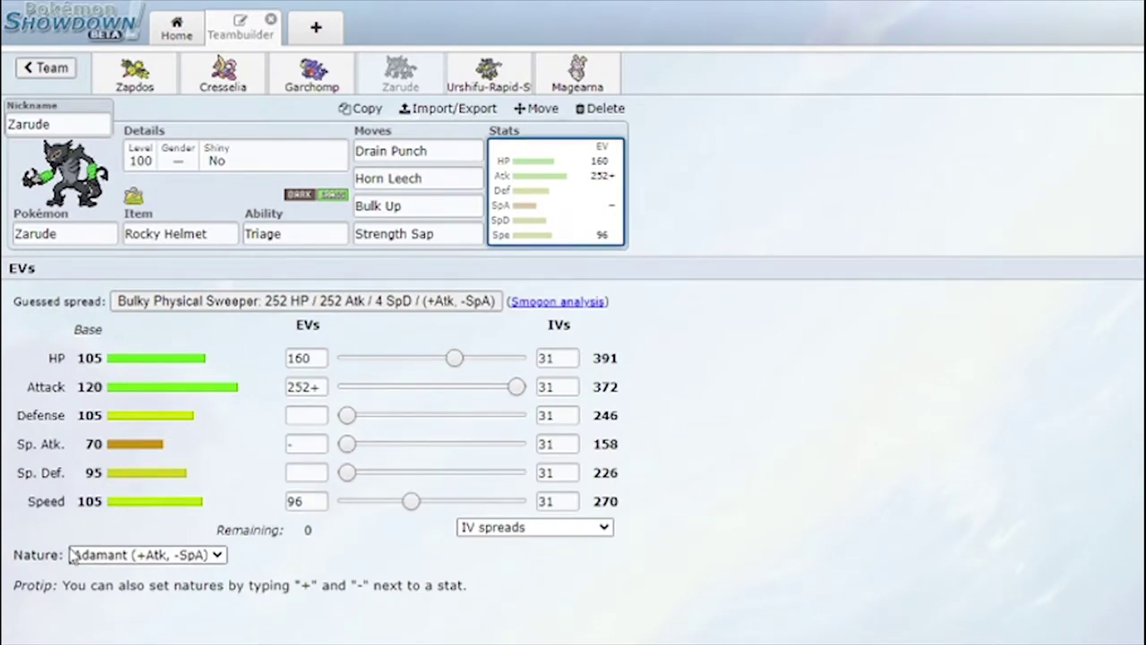
{"action": "left_click_drag", "start_coordinate": [634, 511], "coordinate": [599, 502]}
{"action": "left_click", "coordinate": [645, 506]}
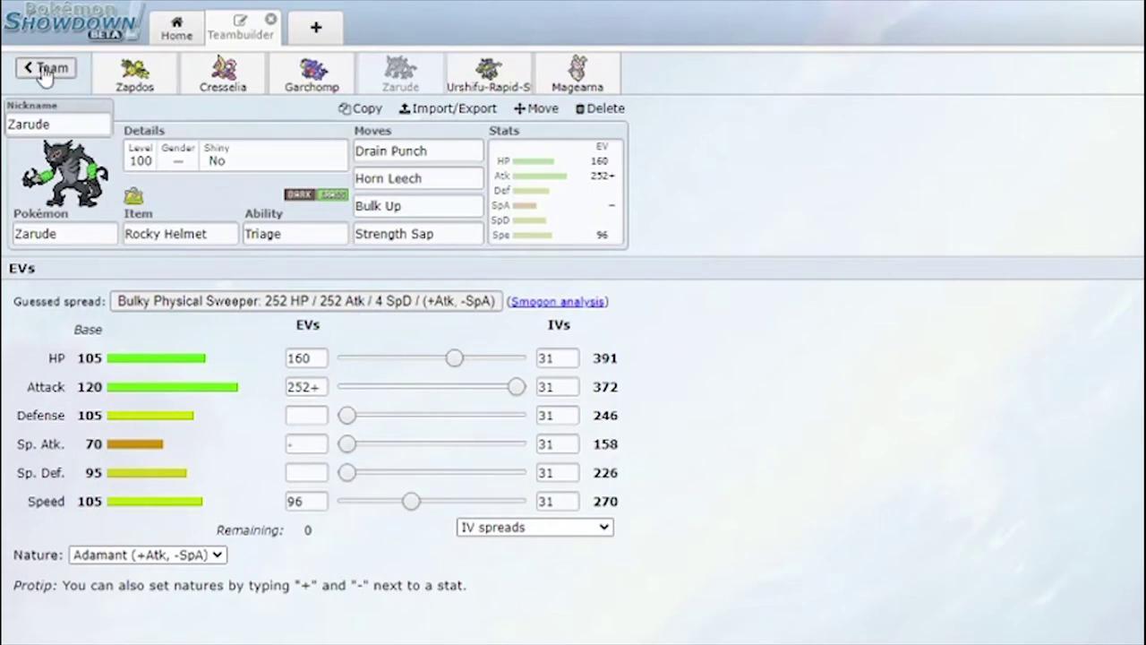
Examine Urshifu's Technician ability alongside its Surging Strikes, Flip Turn, Ice Punch and Thunderous Kick moves.
{"action": "left_click", "coordinate": [488, 73]}
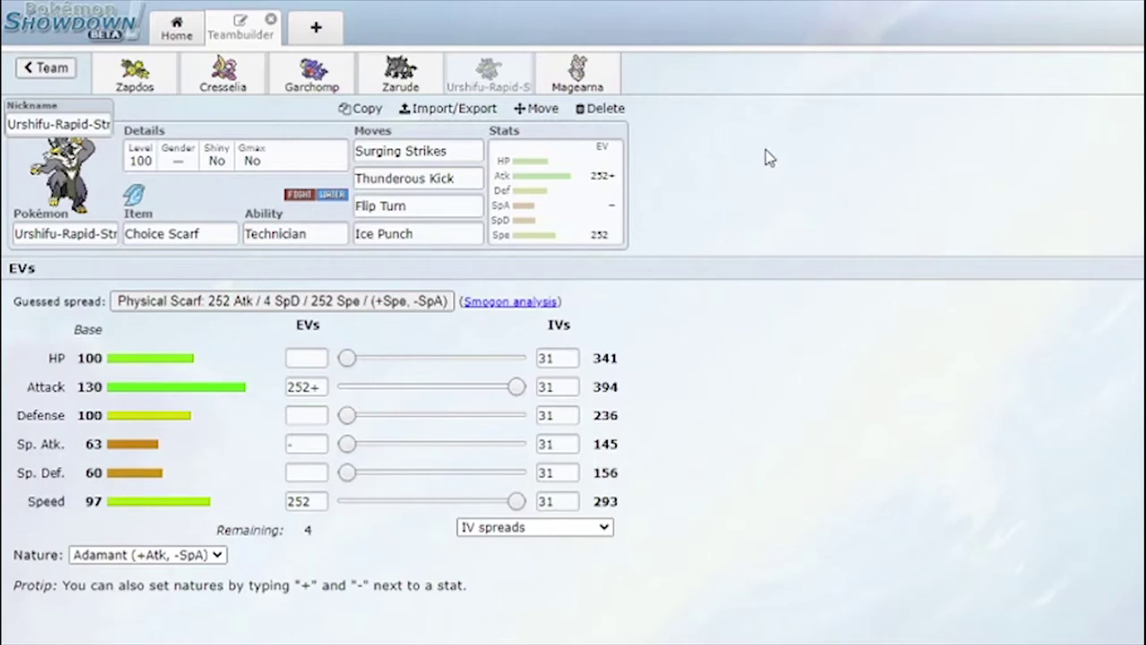
{"action": "left_click", "coordinate": [315, 234]}
{"action": "left_click", "coordinate": [437, 205]}
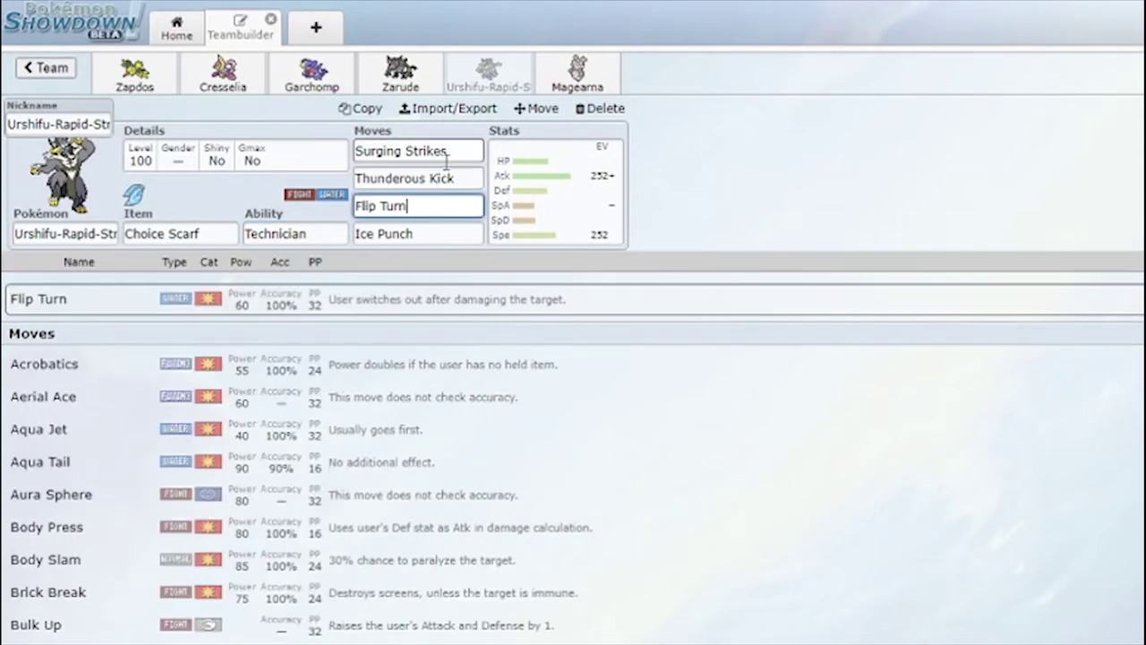
{"action": "left_click", "coordinate": [455, 152]}
{"action": "left_click", "coordinate": [460, 208]}
{"action": "left_click", "coordinate": [455, 152]}
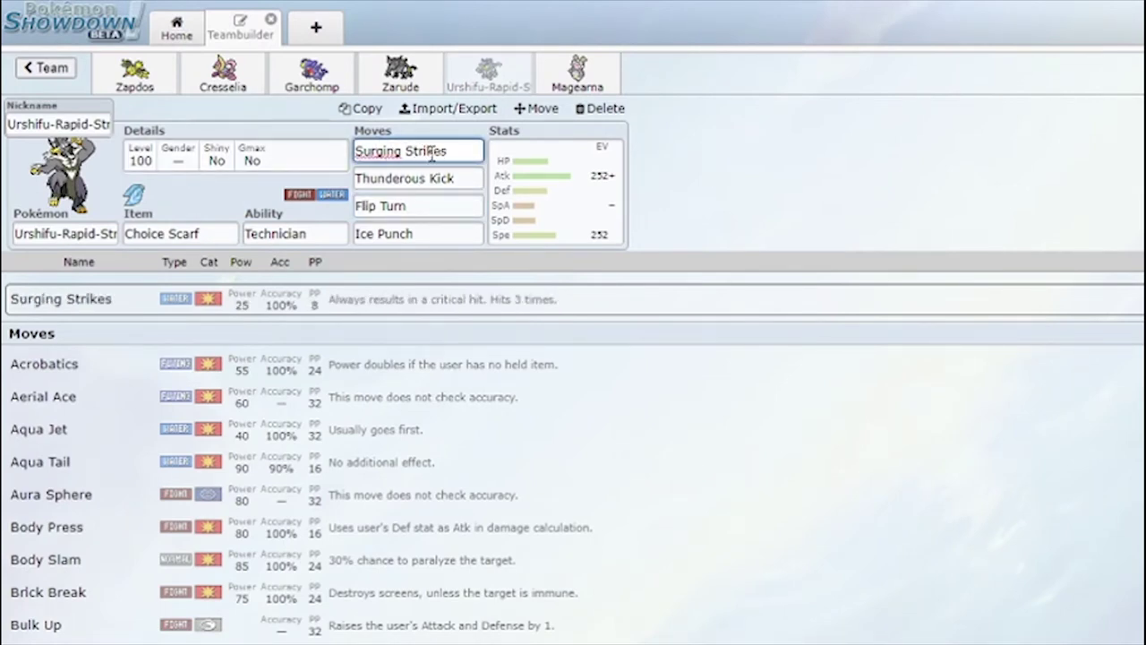
{"action": "left_click", "coordinate": [420, 207]}
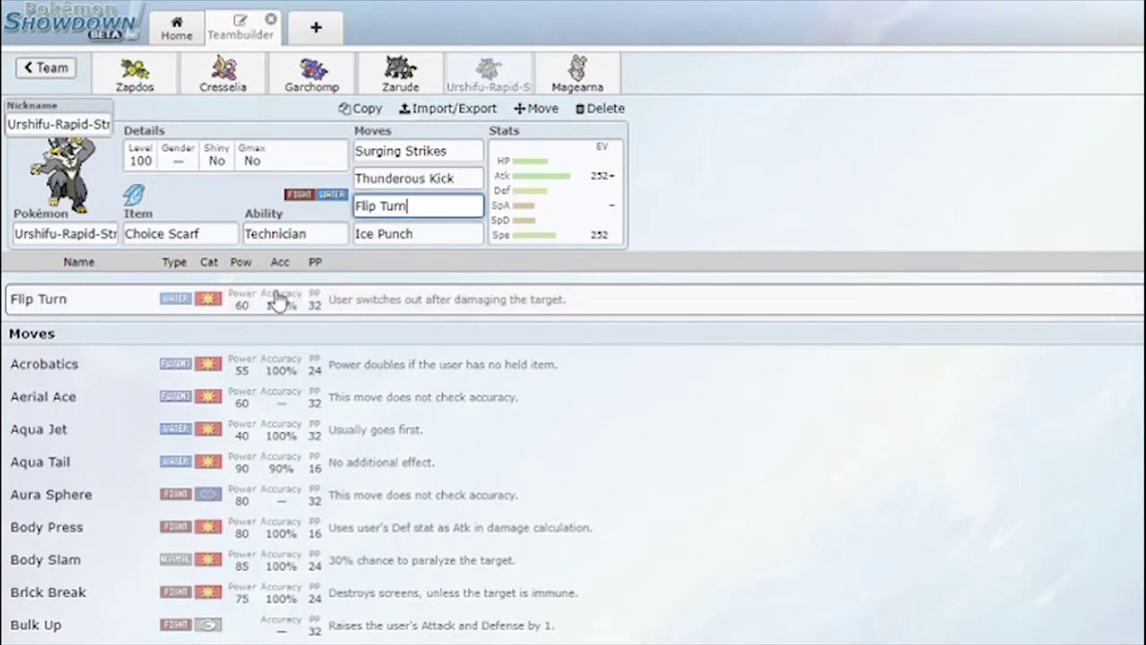
{"action": "left_click", "coordinate": [315, 234]}
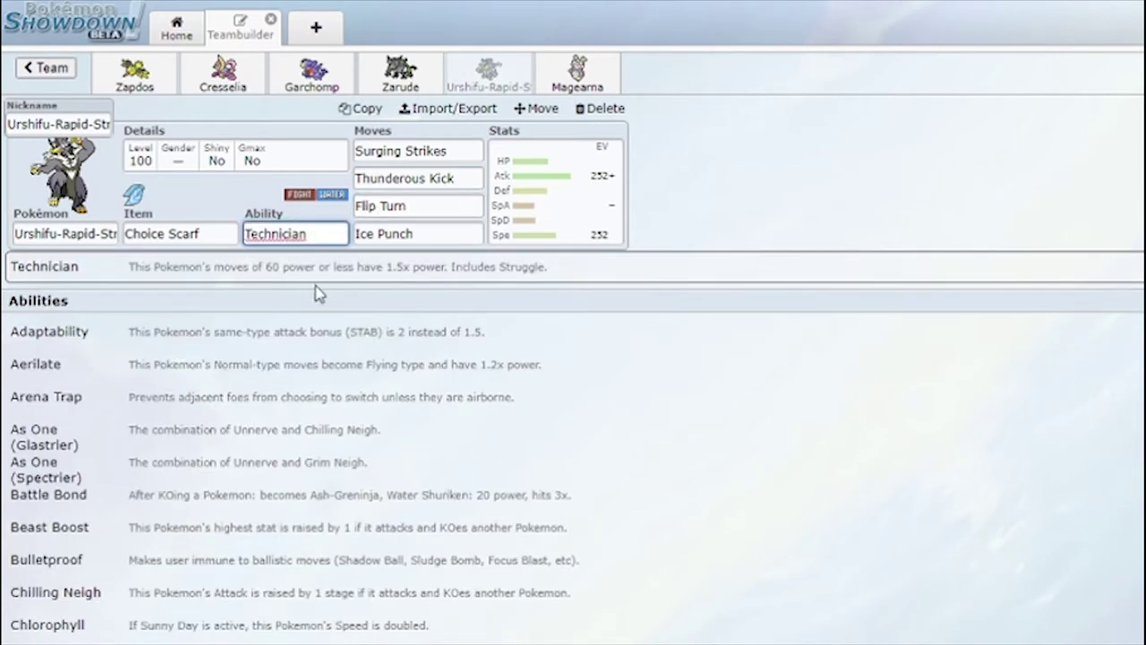
{"action": "left_click", "coordinate": [437, 231]}
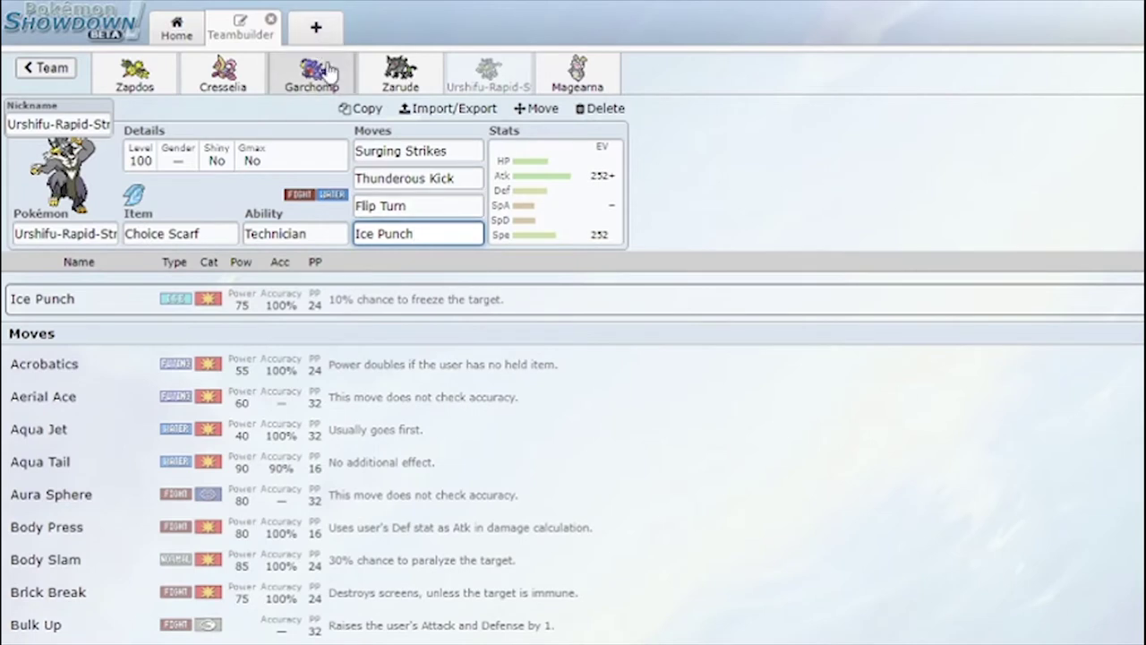
{"action": "left_click", "coordinate": [459, 178]}
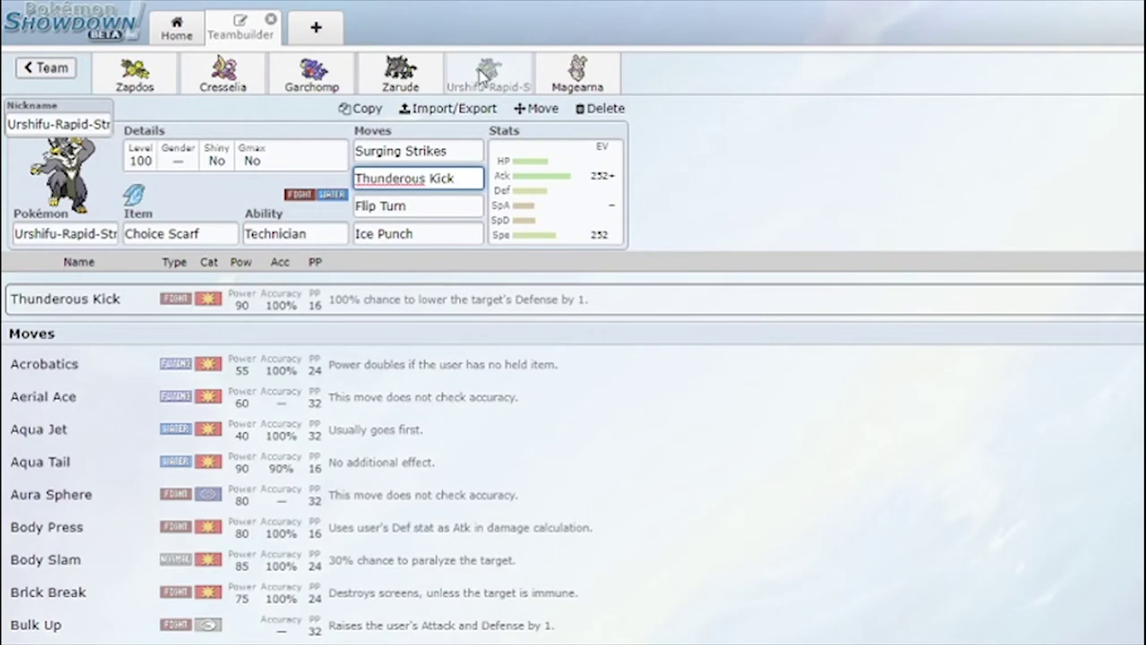
Revisit Zapdos's set, and examine Magearna's Volt Switch and Anchor Shot moves.
{"action": "left_click", "coordinate": [146, 79]}
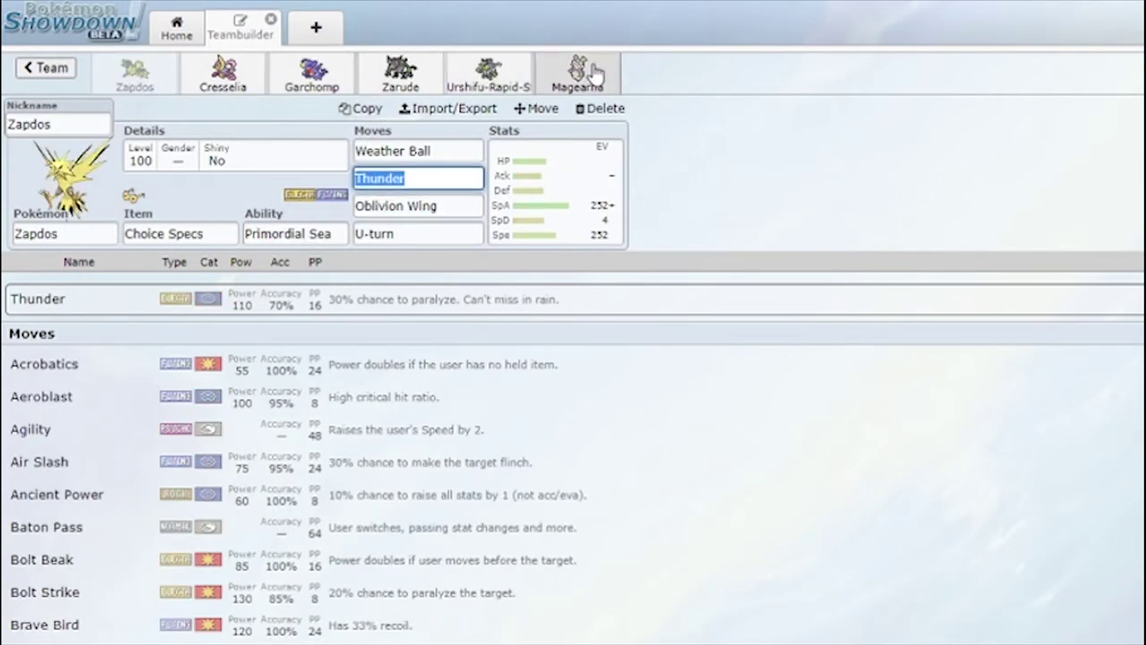
{"action": "left_click", "coordinate": [584, 73]}
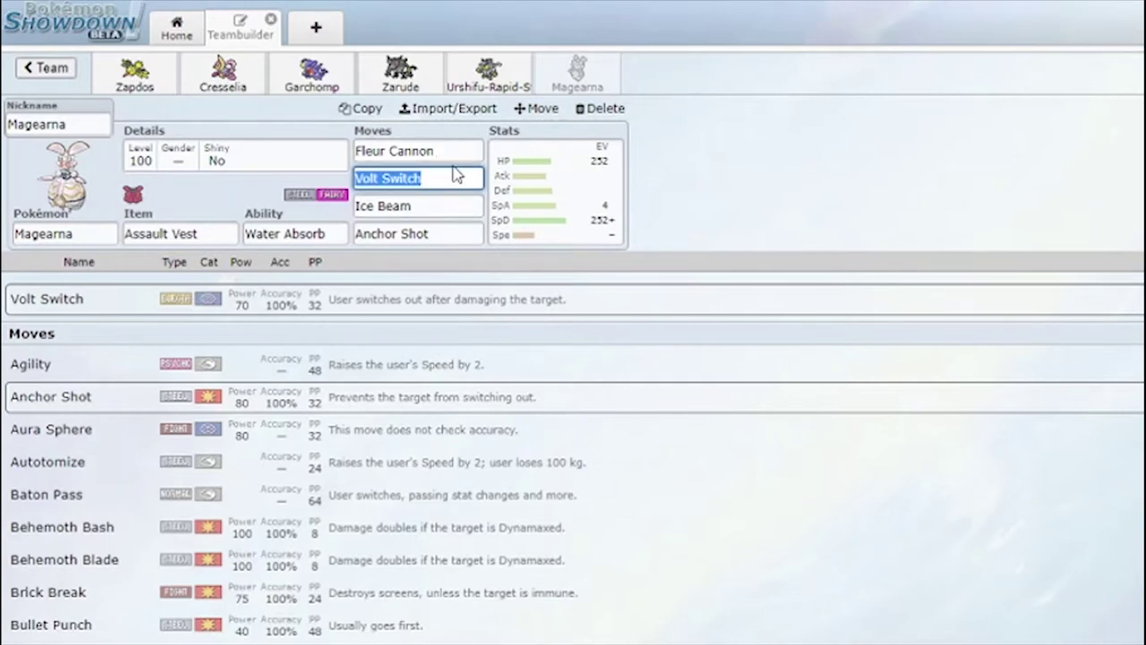
{"action": "left_click", "coordinate": [458, 233]}
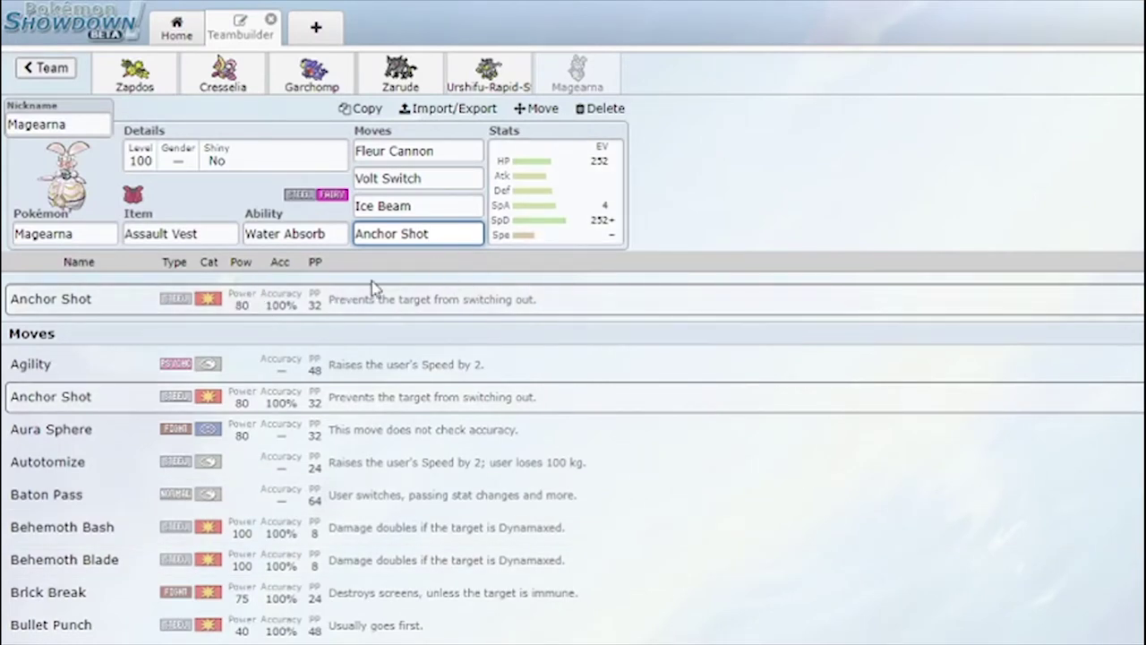
Return to the full team overview and look through all six Pokémon sets.
{"action": "left_click", "coordinate": [53, 70]}
{"action": "scroll", "coordinate": [755, 299], "scroll_direction": "down", "scroll_amount": 5}
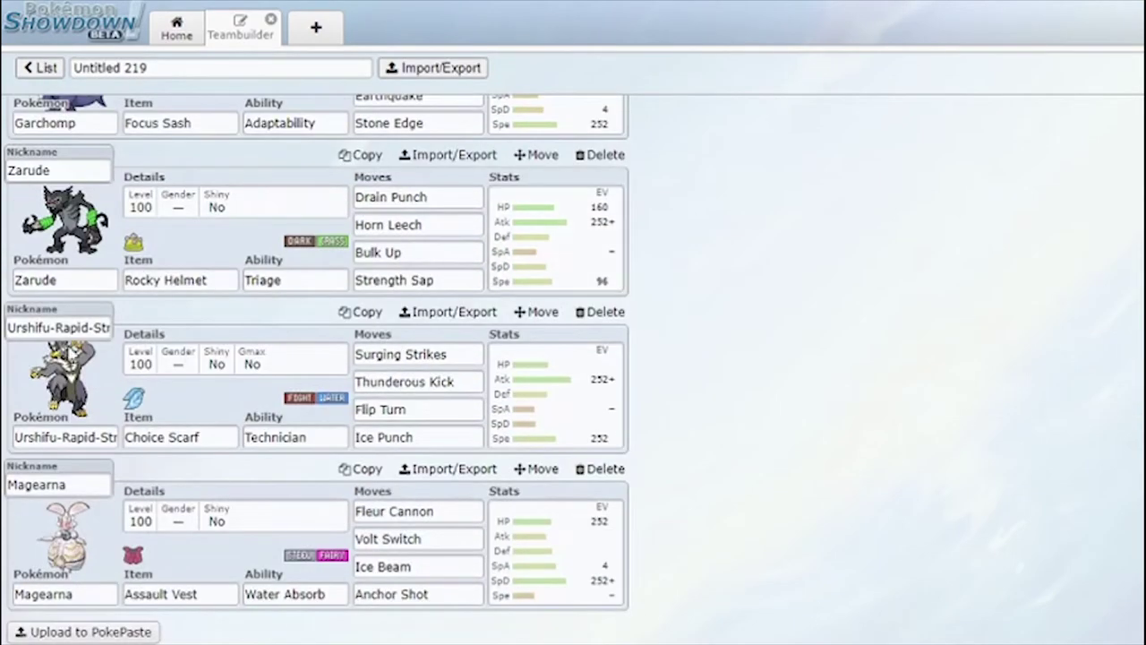
{"action": "scroll", "coordinate": [366, 350], "scroll_direction": "up", "scroll_amount": 6}
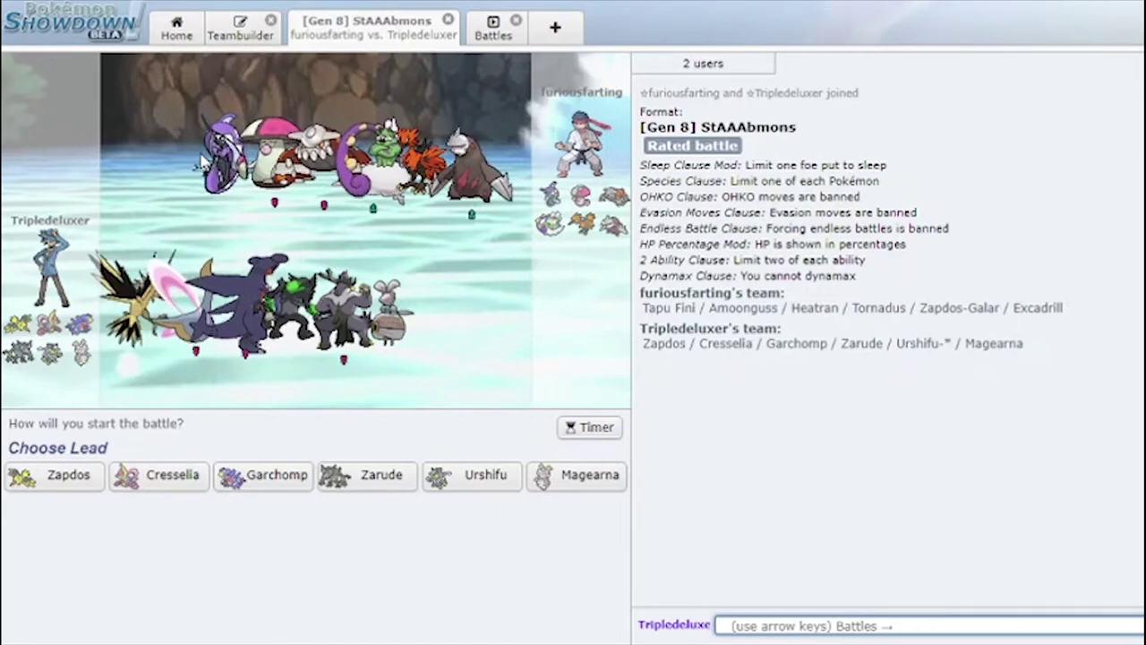
Start the rated StAAAbmons battle with Zapdos as the lead, skipping the opening animation.
{"action": "mouse_move", "coordinate": [366, 483]}
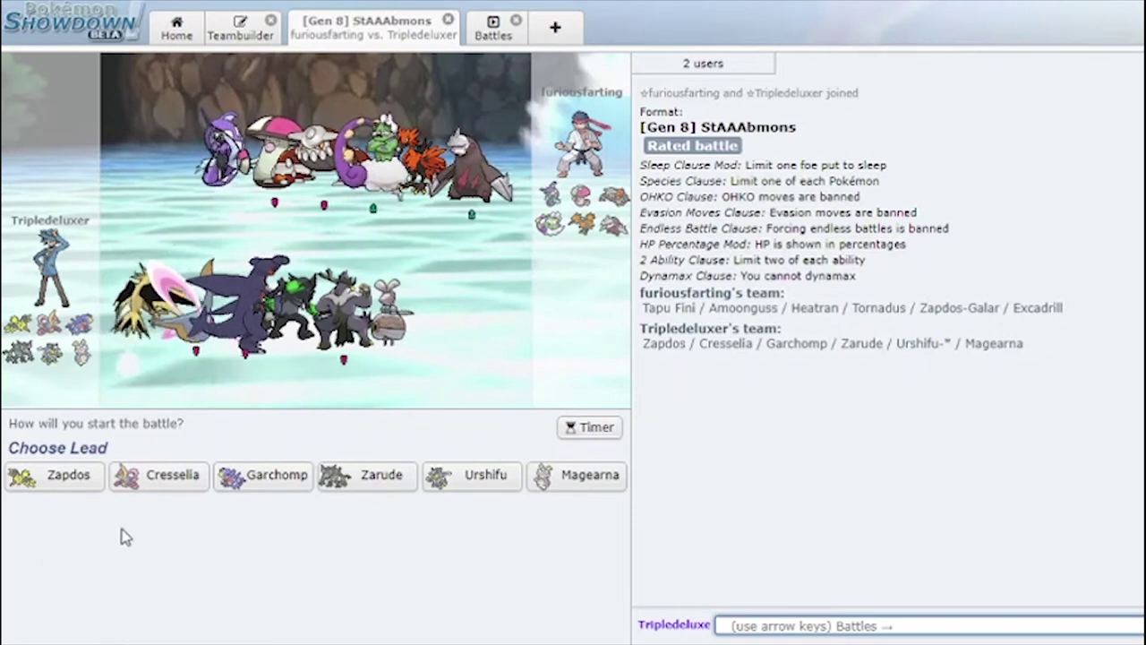
{"action": "mouse_move", "coordinate": [59, 488]}
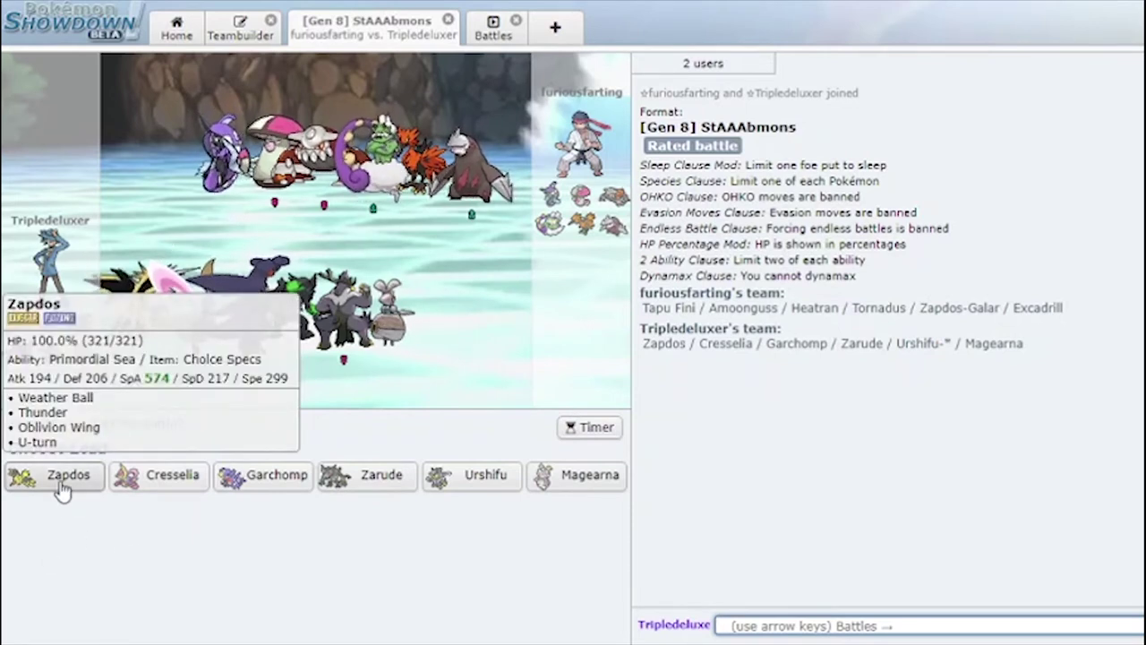
{"action": "left_click", "coordinate": [59, 489]}
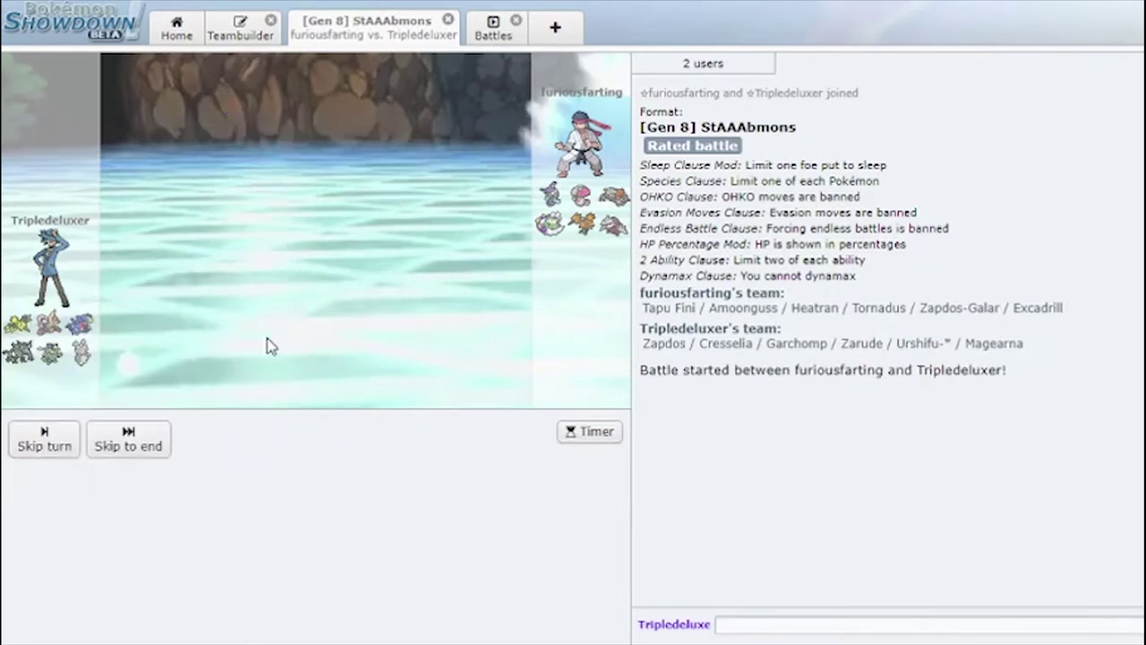
{"action": "left_click", "coordinate": [123, 439]}
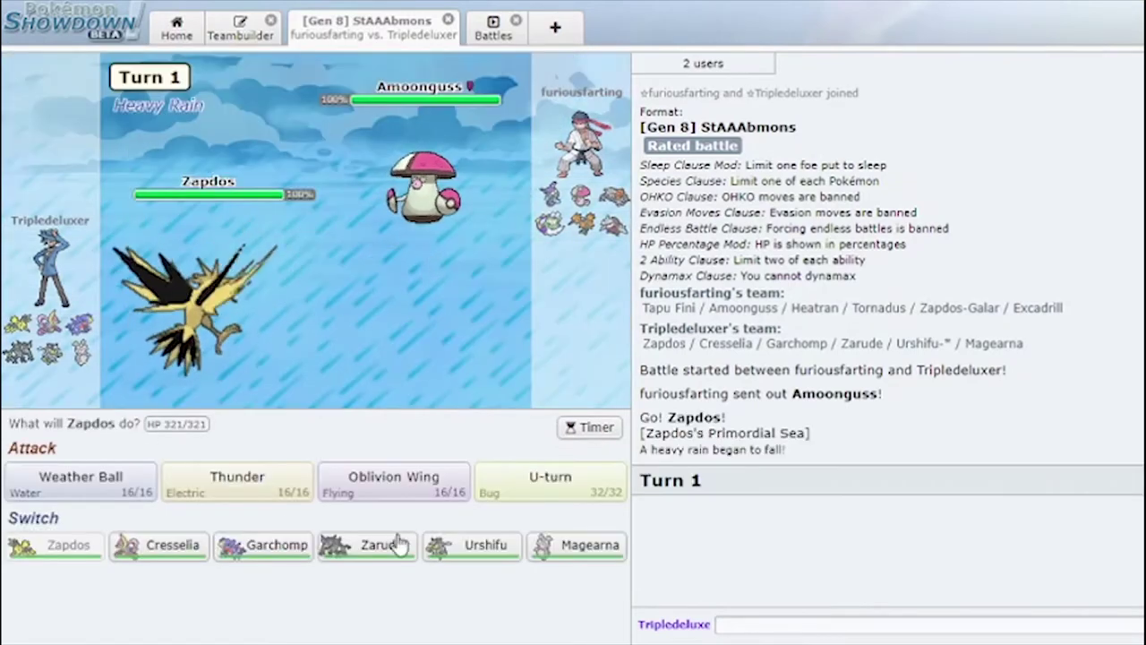
Use Oblivion Wing with Zapdos on turn 1, checking the opposing Amoonguss's details.
{"action": "left_click", "coordinate": [394, 482]}
{"action": "mouse_move", "coordinate": [439, 192]}
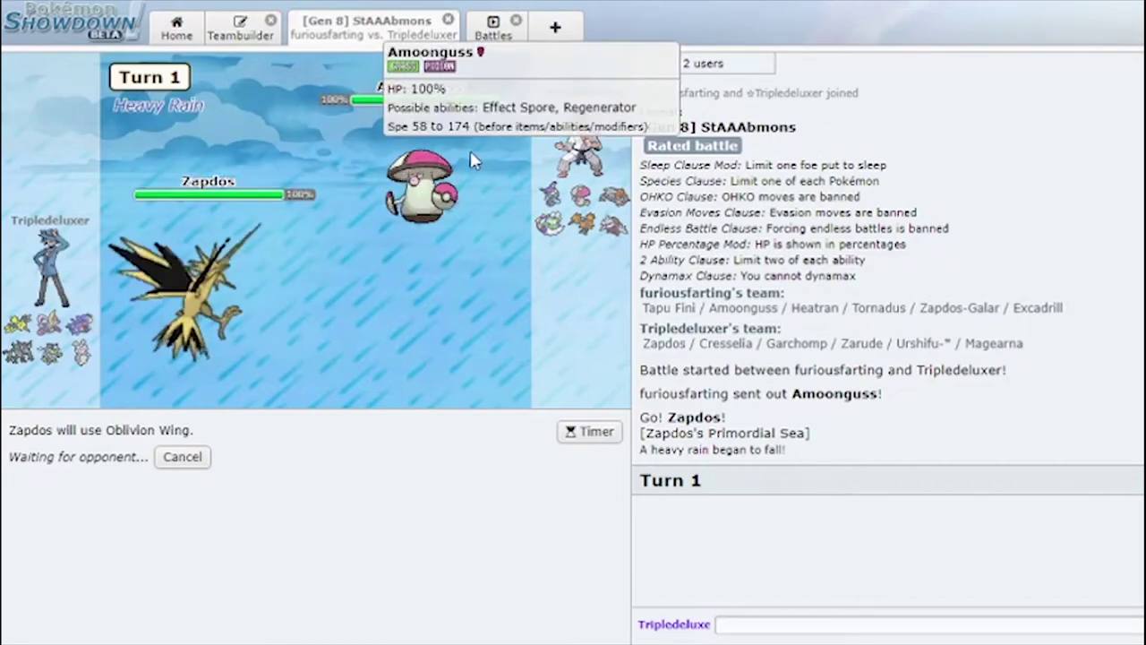
{"action": "left_click", "coordinate": [150, 459]}
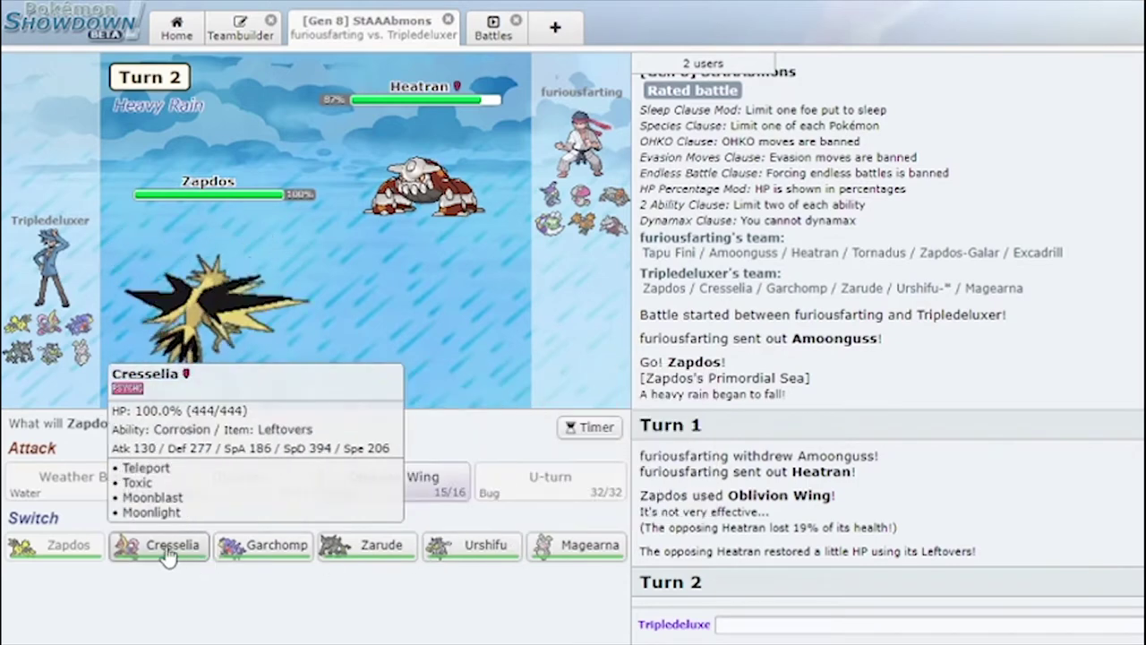
Switch to Garchomp on turn 2 and use Dragon Dance on turn 3, skipping the turn animations.
{"action": "left_click", "coordinate": [279, 548]}
{"action": "left_click", "coordinate": [128, 439]}
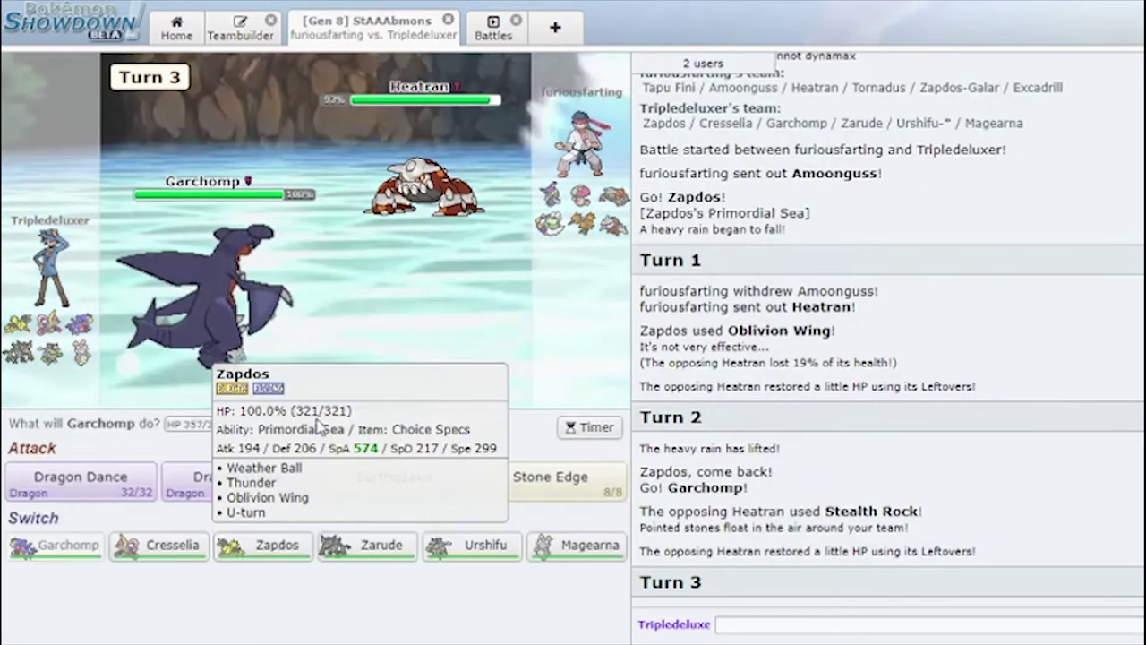
{"action": "left_click", "coordinate": [78, 482]}
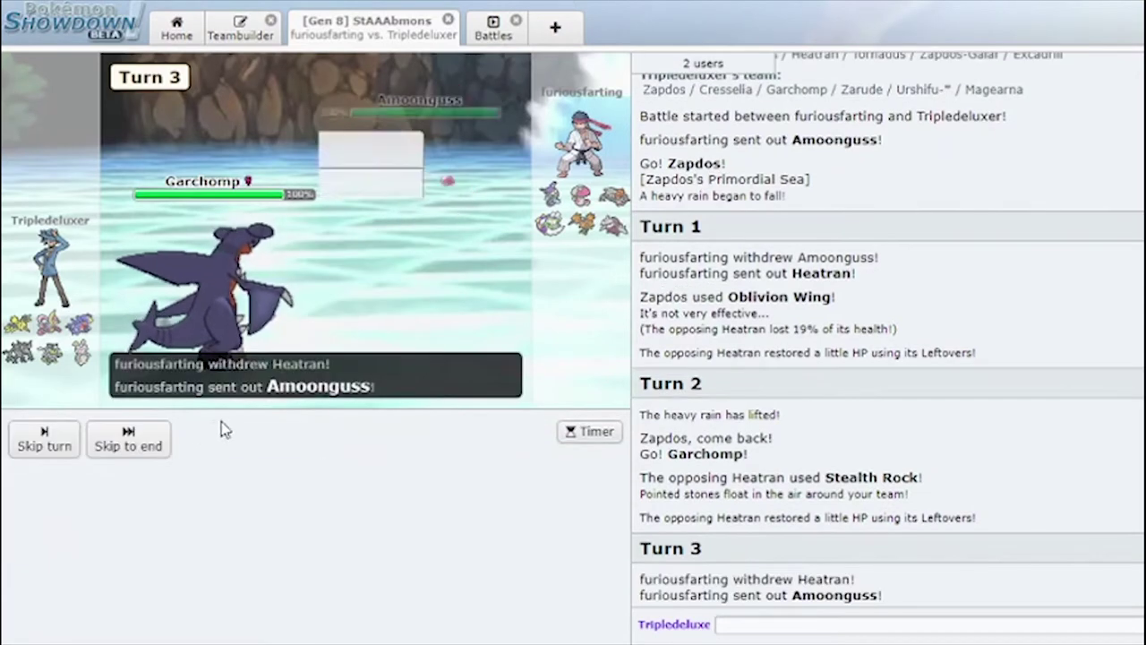
{"action": "left_click", "coordinate": [152, 446]}
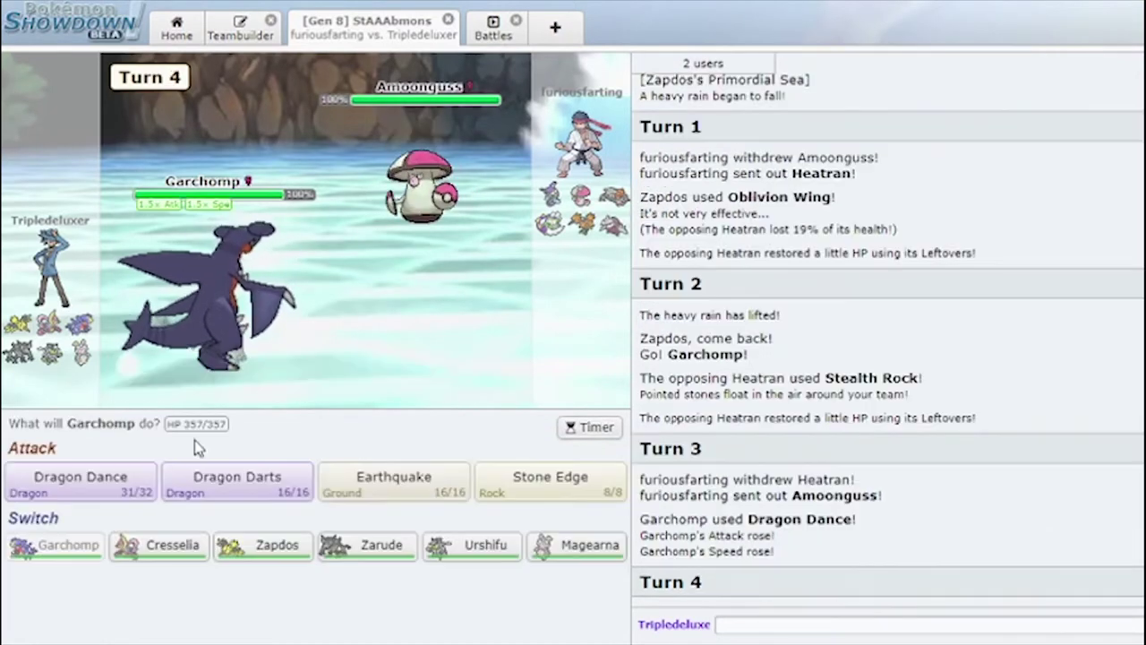
Attack the opposing Amoonguss with Garchomp's Earthquake on turn 4 and Dragon Darts on turn 5, skipping the animations.
{"action": "left_click", "coordinate": [394, 483]}
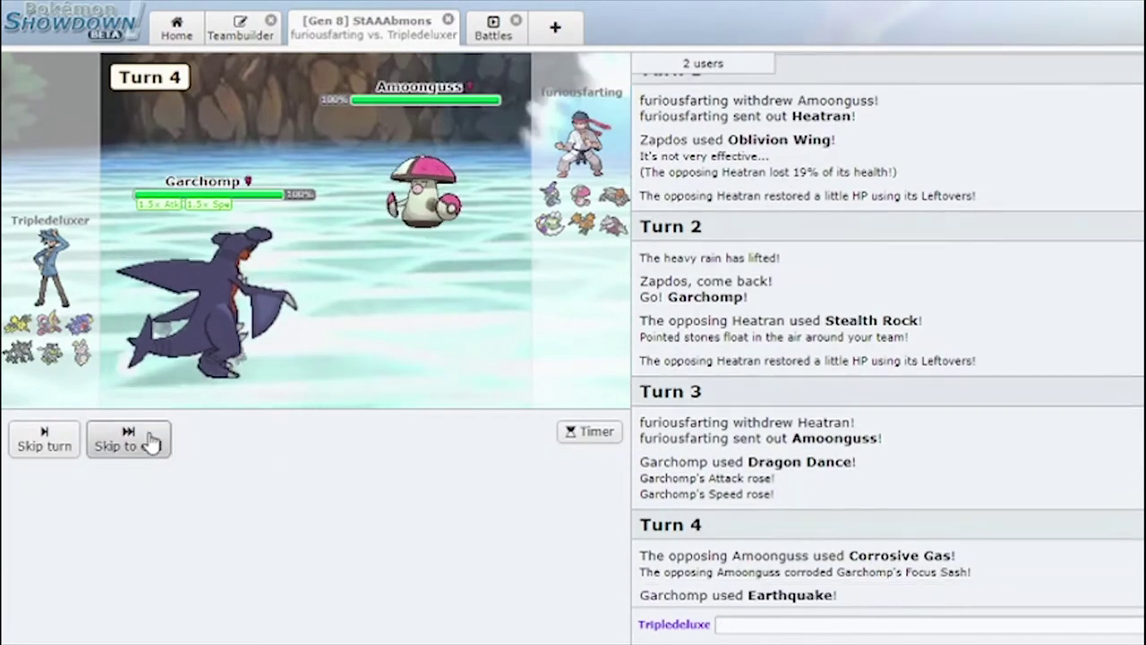
{"action": "left_click", "coordinate": [148, 448]}
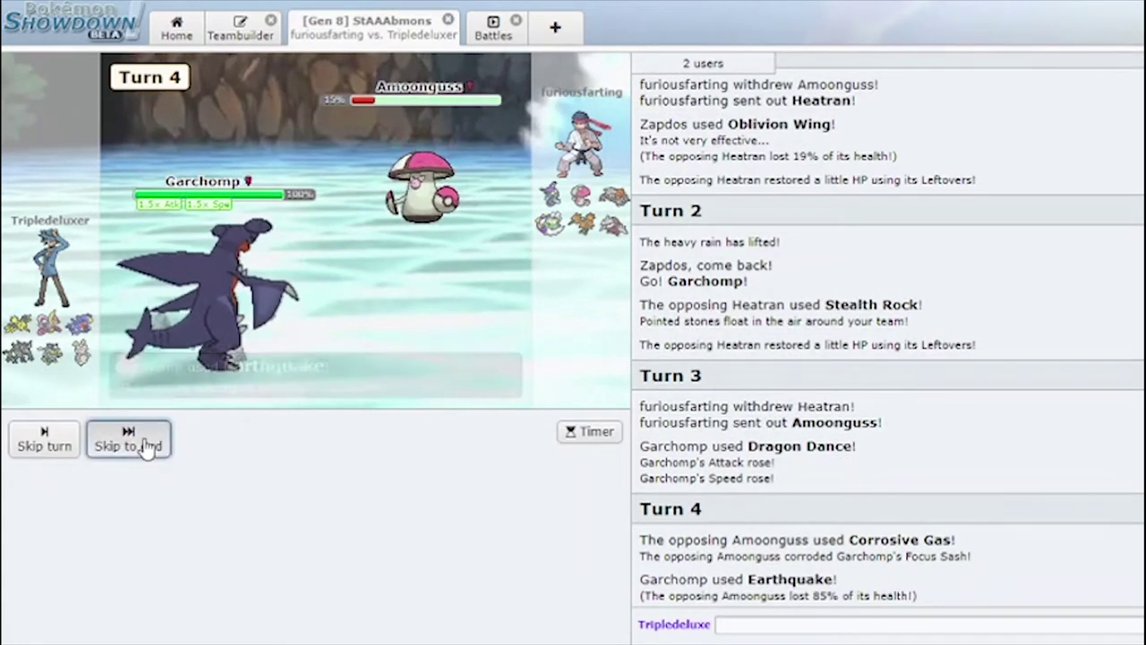
{"action": "mouse_move", "coordinate": [464, 176]}
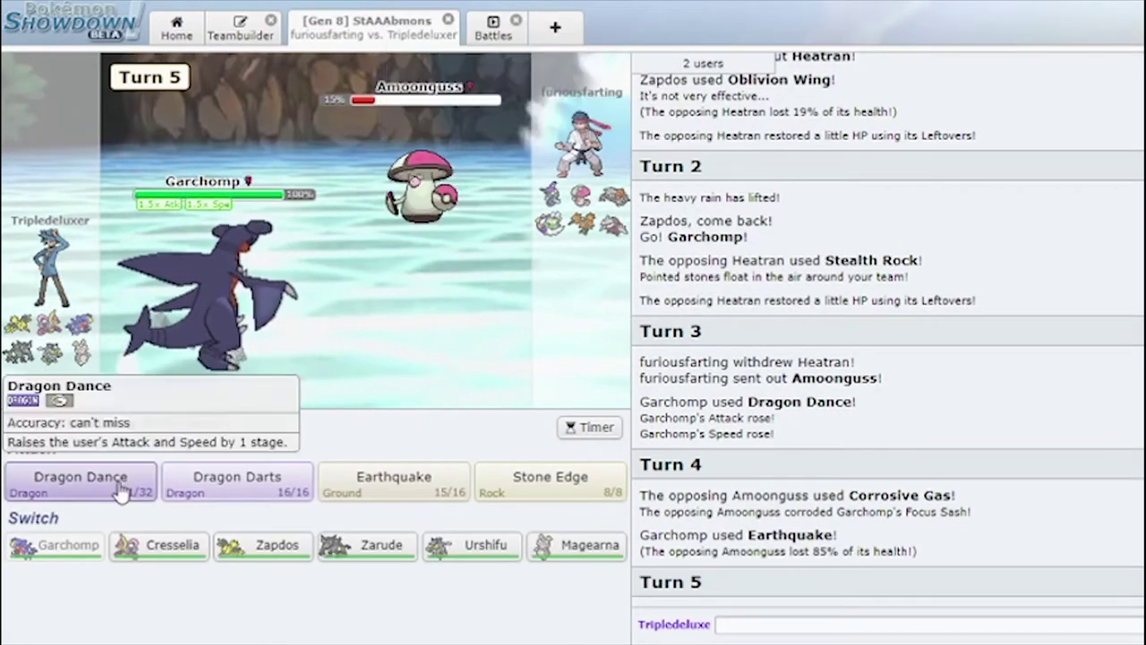
{"action": "mouse_move", "coordinate": [256, 497]}
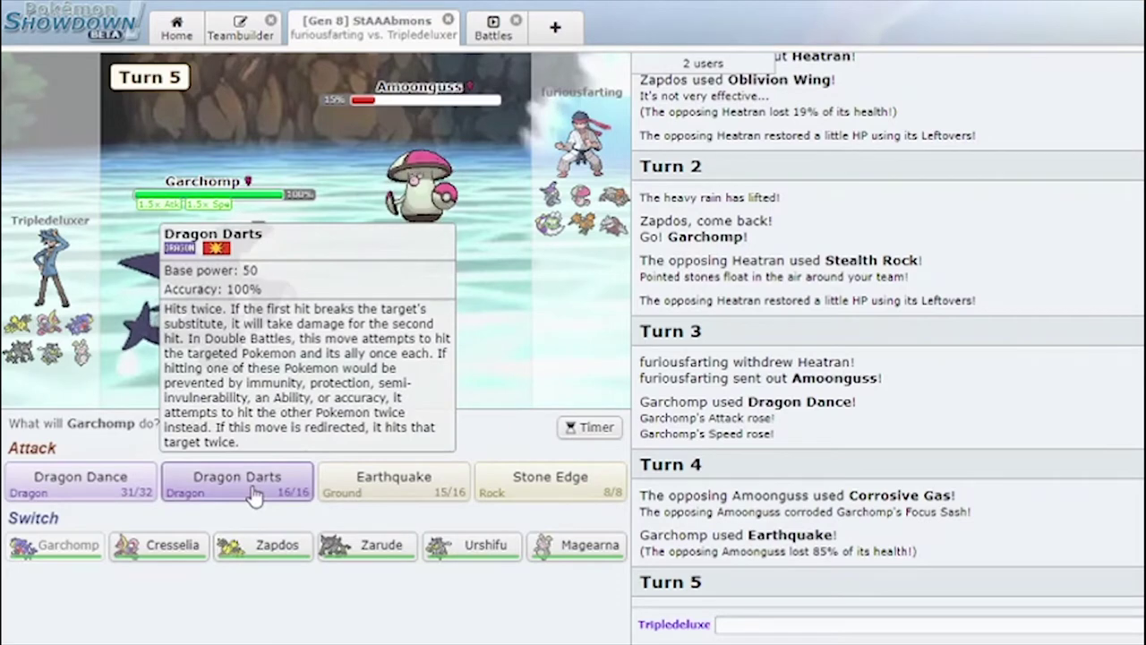
{"action": "mouse_move", "coordinate": [374, 557]}
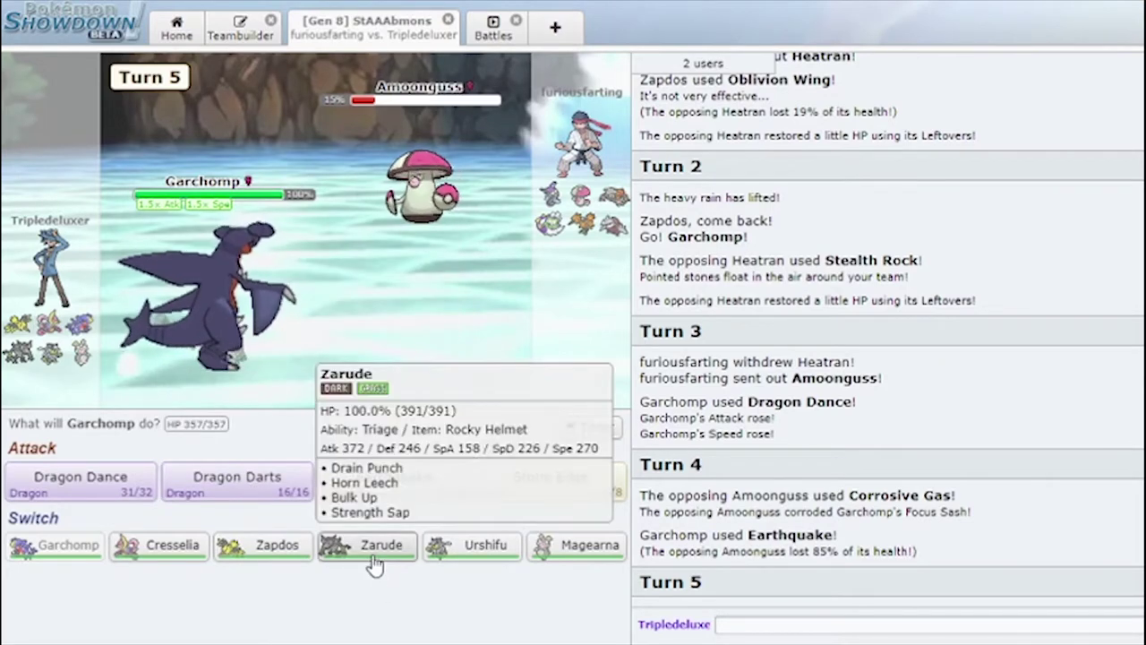
{"action": "left_click", "coordinate": [282, 484]}
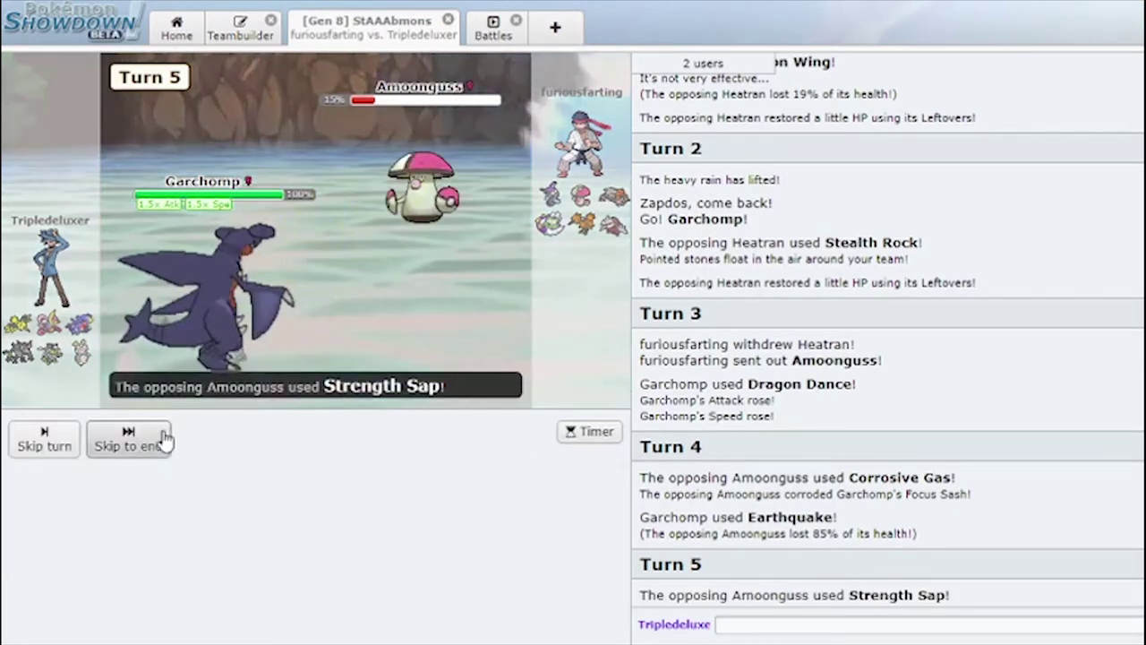
{"action": "left_click", "coordinate": [166, 439]}
Compare Dragon Darts with Zarude's set, and switch from Garchomp to Zarude on turn 6.
{"action": "mouse_move", "coordinate": [268, 488]}
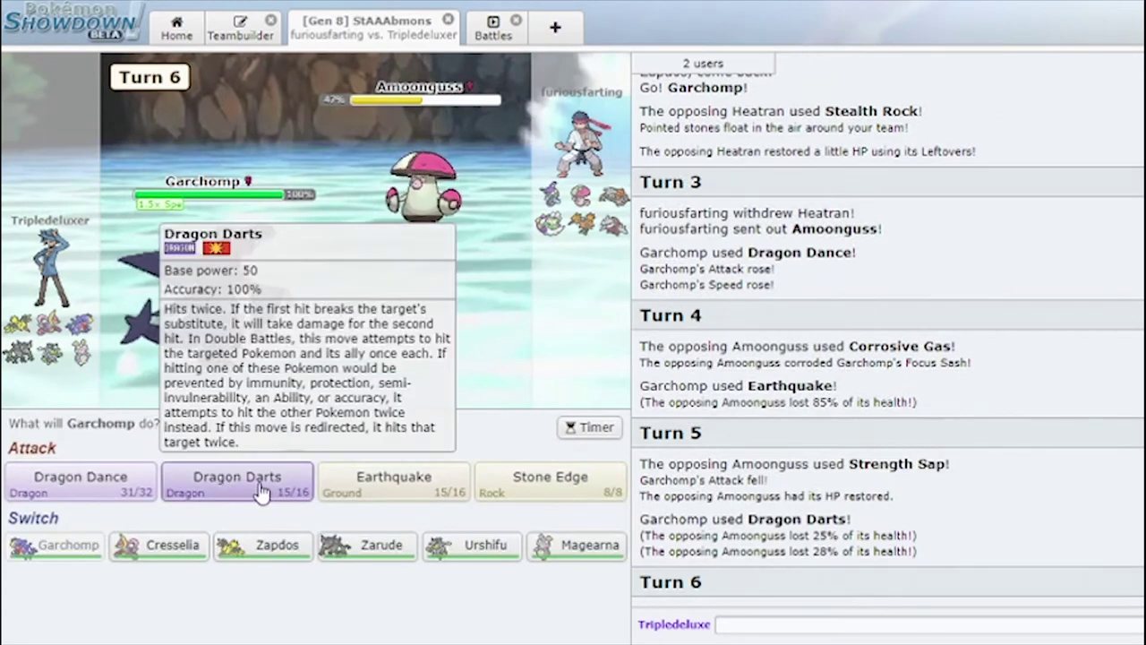
{"action": "mouse_move", "coordinate": [381, 554]}
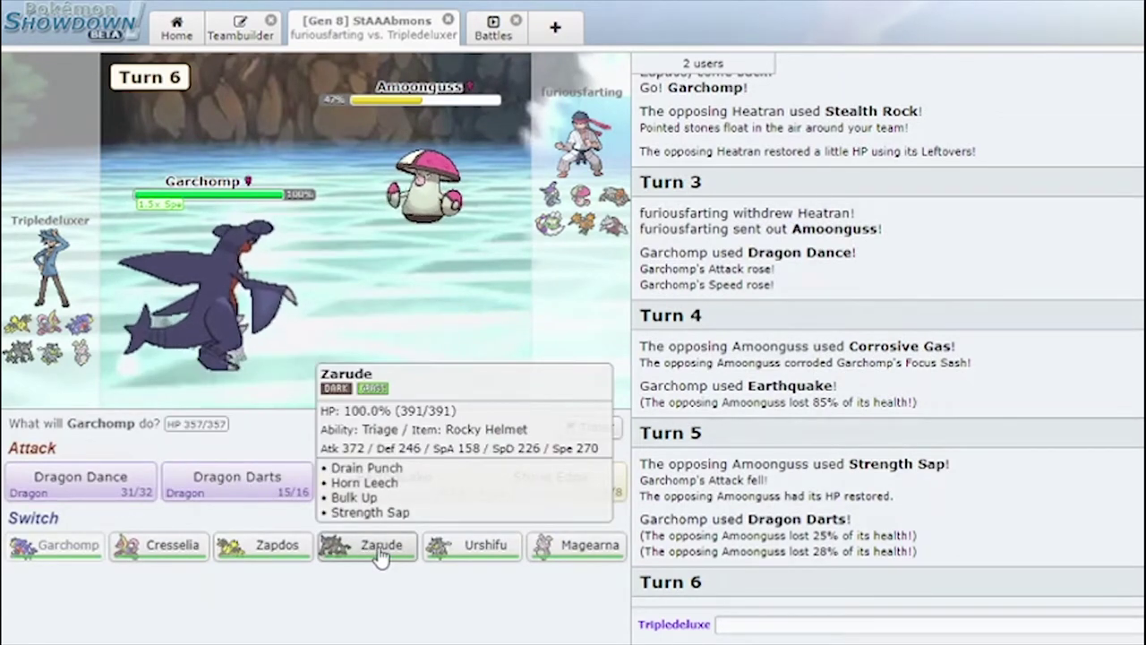
{"action": "left_click", "coordinate": [379, 550]}
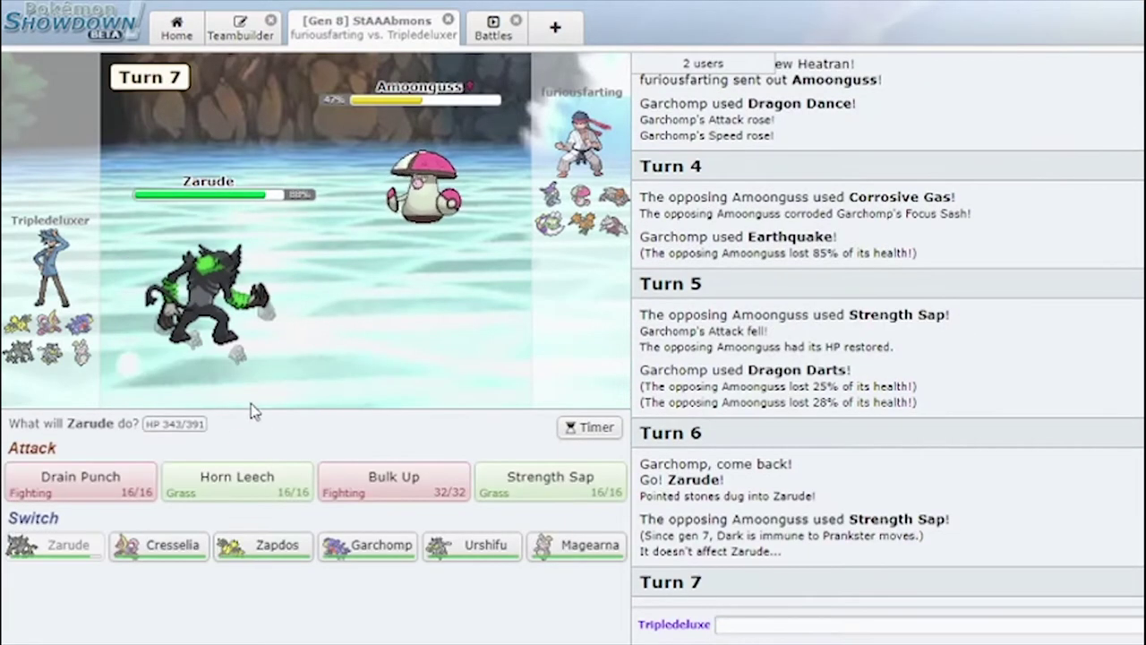
Use Bulk Up with Zarude on turn 7, and switch to Magearna on turn 8 against the Galarian Zapdos.
{"action": "left_click", "coordinate": [390, 481]}
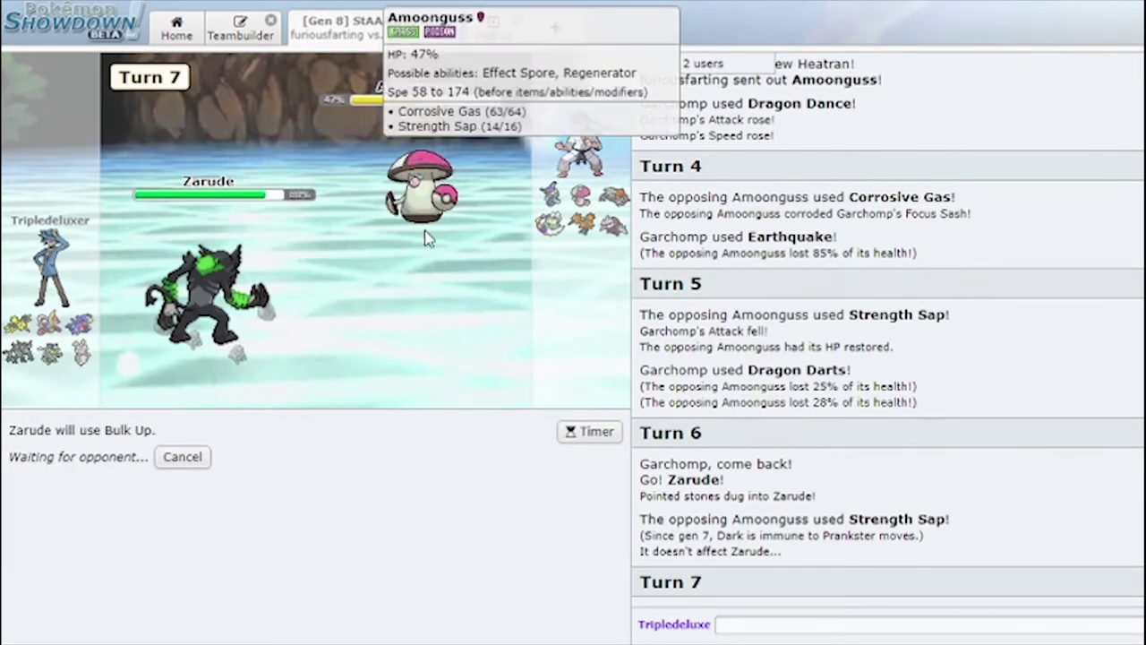
{"action": "mouse_move", "coordinate": [199, 337]}
{"action": "mouse_move", "coordinate": [617, 205]}
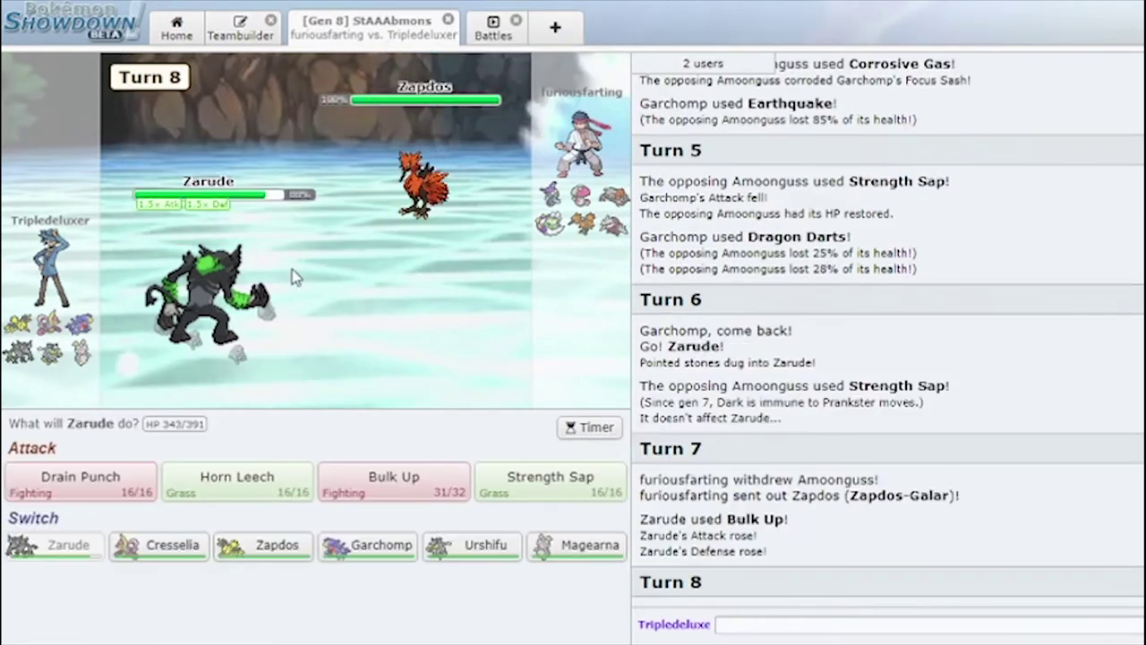
{"action": "left_click", "coordinate": [554, 549]}
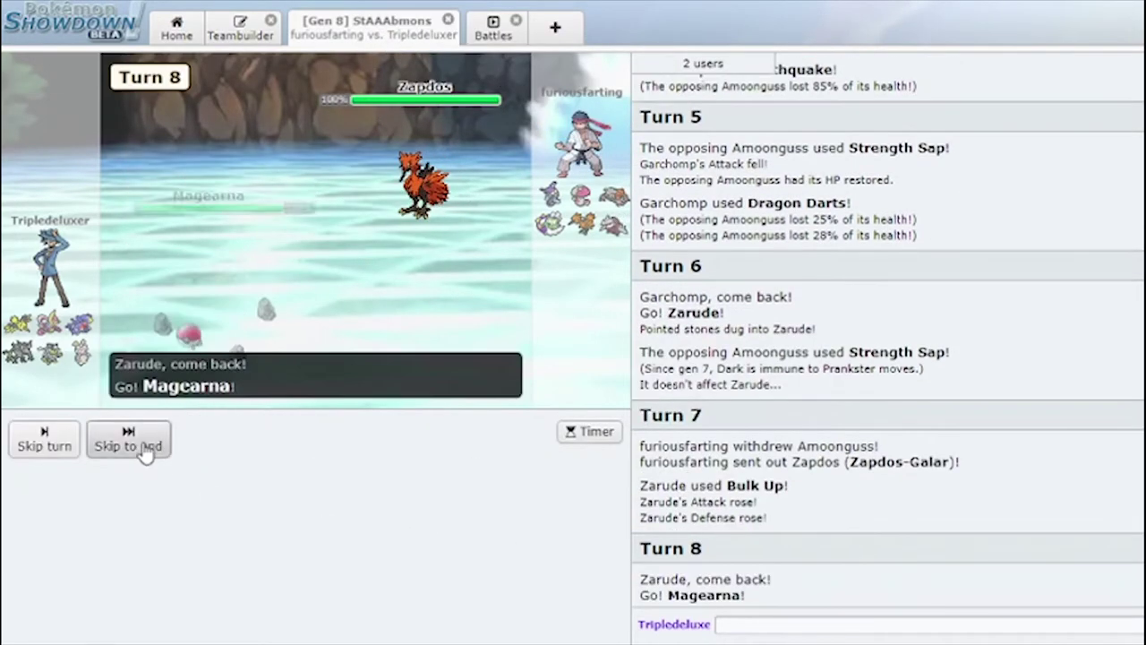